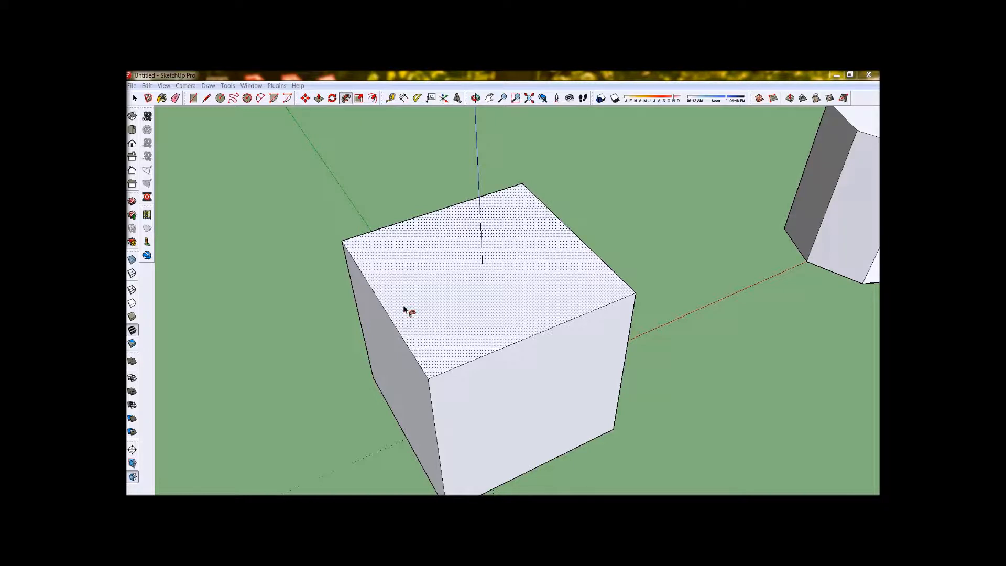
# Draw a diagonal line across an upper corner of the cube's side face to form a small triangular profile.
pyautogui.scroll(-3, 419, 372)
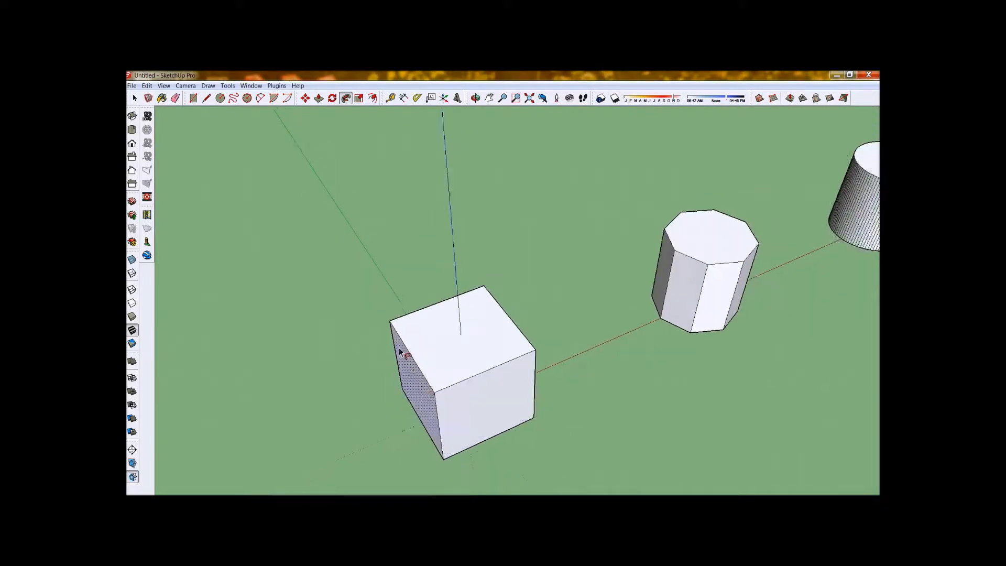
pyautogui.scroll(-2, 407, 356)
pyautogui.scroll(5, 408, 342)
pyautogui.moveTo(399, 343); pyautogui.dragTo(385, 283, button='middle')
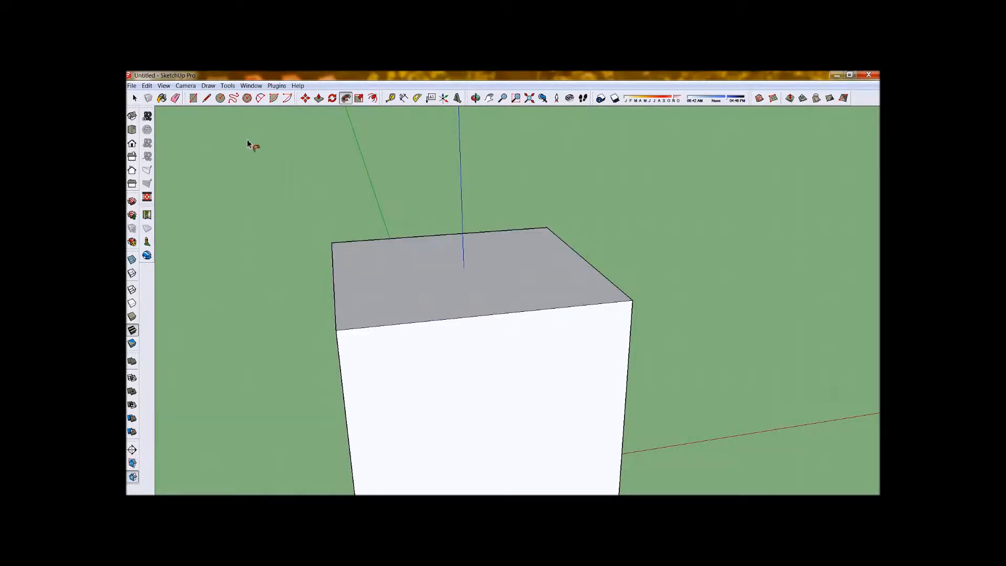
pyautogui.moveTo(386, 314); pyautogui.dragTo(344, 295, button='middle')
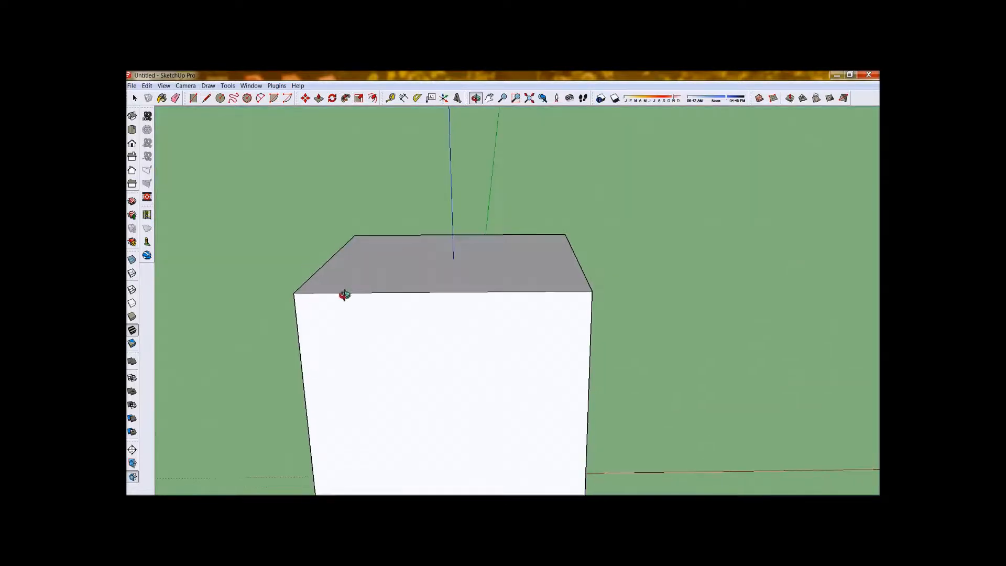
pyautogui.scroll(-3, 511, 251)
pyautogui.scroll(5, 516, 277)
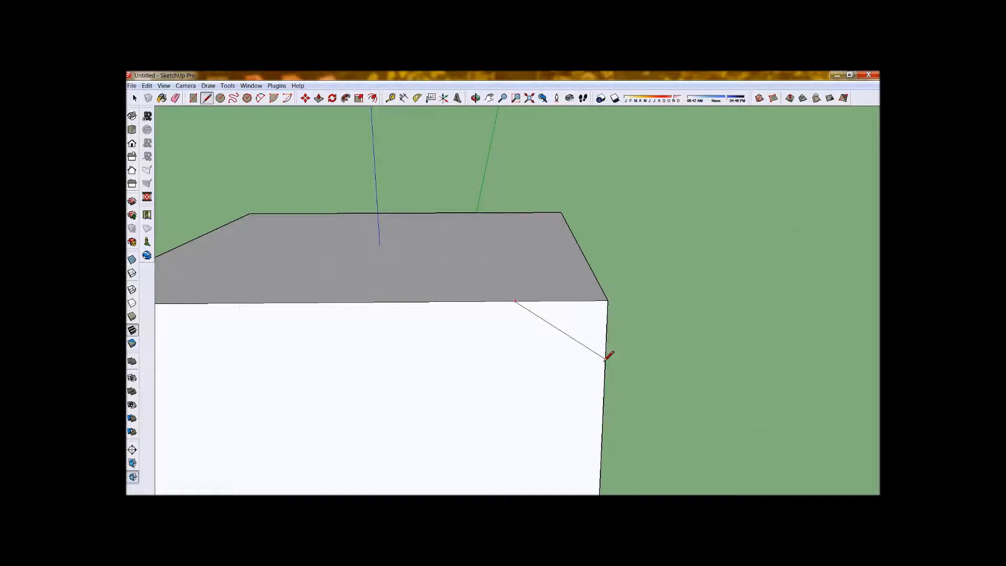
pyautogui.scroll(-3, 519, 311)
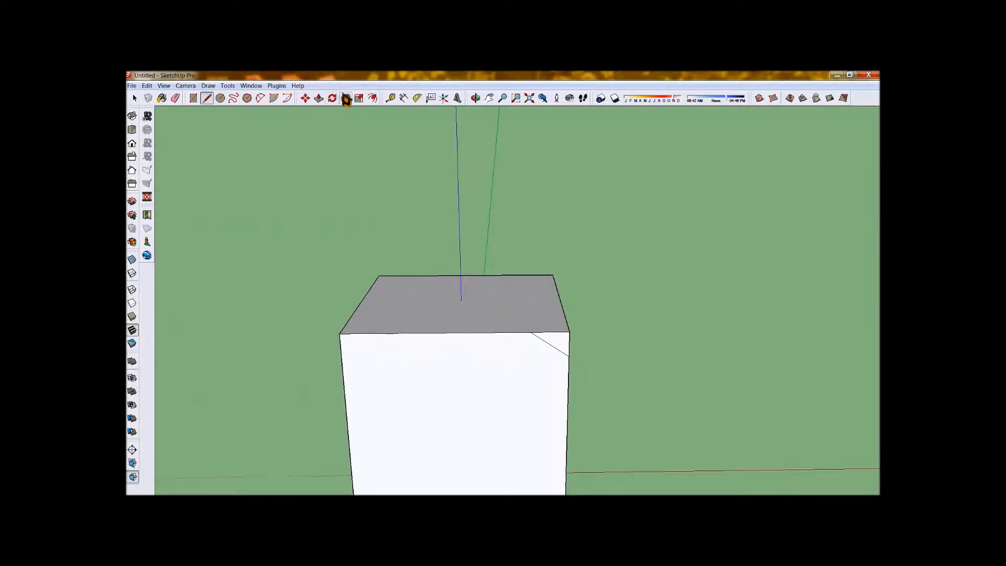
# Use Follow Me to sweep the triangular profile around the cube's top edges, cutting a bevel on all sides.
pyautogui.scroll(3, 581, 366)
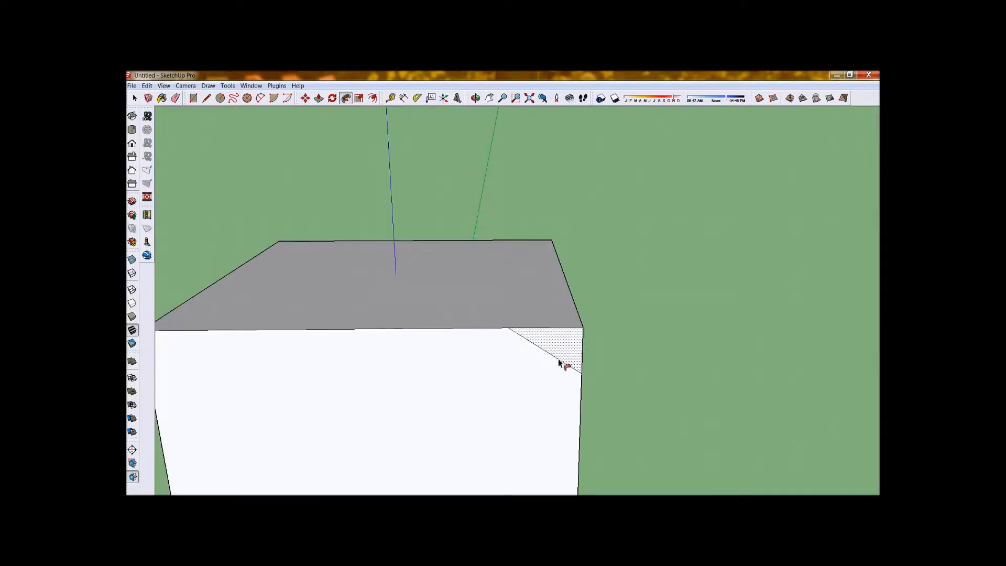
pyautogui.scroll(-3, 563, 361)
pyautogui.moveTo(566, 358)
pyautogui.mouseDown()
pyautogui.moveTo(572, 314)
pyautogui.moveTo(546, 286)
pyautogui.moveTo(431, 285)
pyautogui.mouseUp()
pyautogui.moveTo(364, 279)
pyautogui.mouseDown()
pyautogui.moveTo(348, 333)
pyautogui.moveTo(400, 357)
pyautogui.moveTo(579, 347)
pyautogui.mouseUp()
pyautogui.moveTo(580, 348); pyautogui.dragTo(378, 310, button='middle')
pyautogui.scroll(-5, 365, 263)
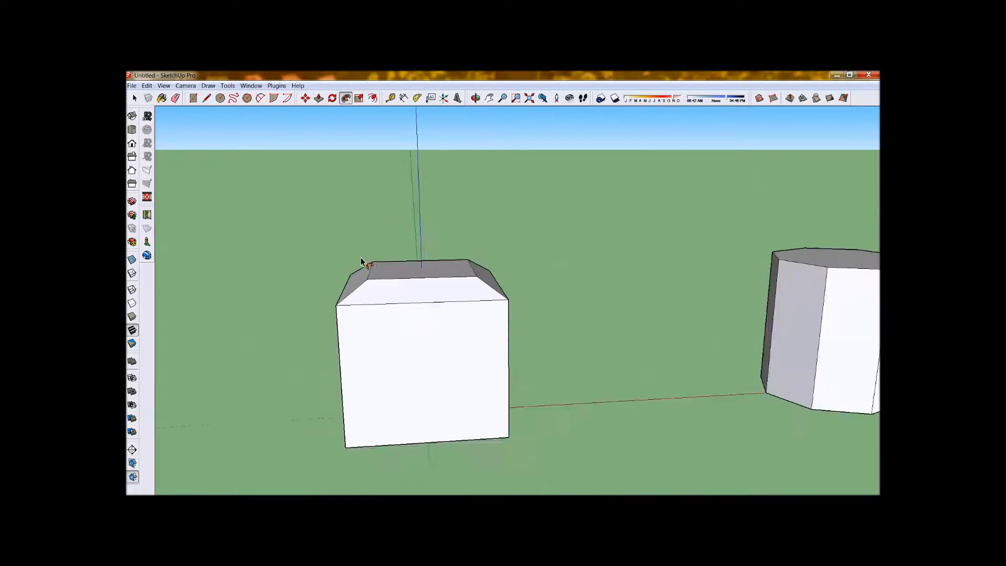
# Draw a zigzag stepped profile with connected lines across a lower corner of the cube's side face.
pyautogui.scroll(6, 391, 365)
pyautogui.scroll(-3, 469, 313)
pyautogui.scroll(3, 309, 407)
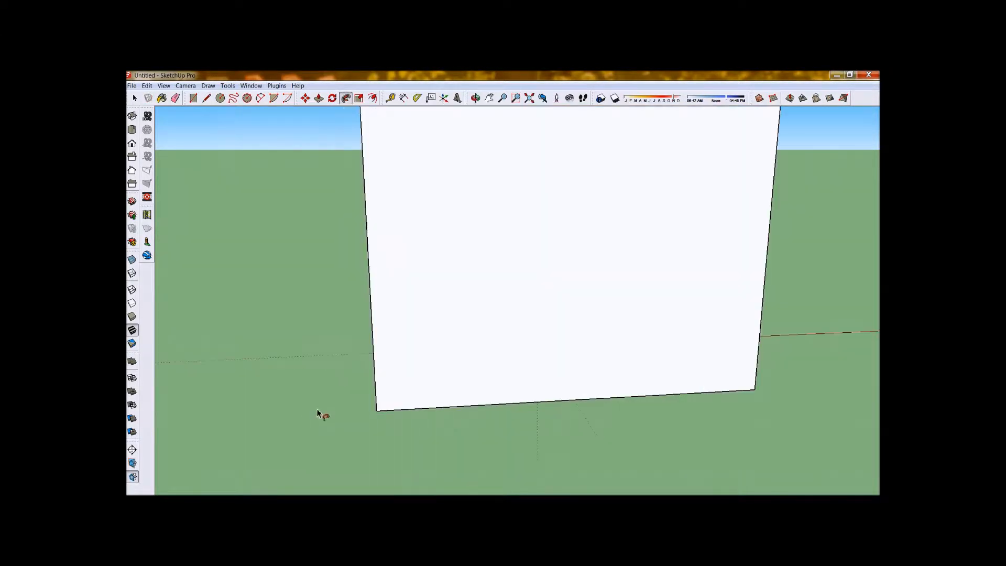
pyautogui.scroll(2, 410, 374)
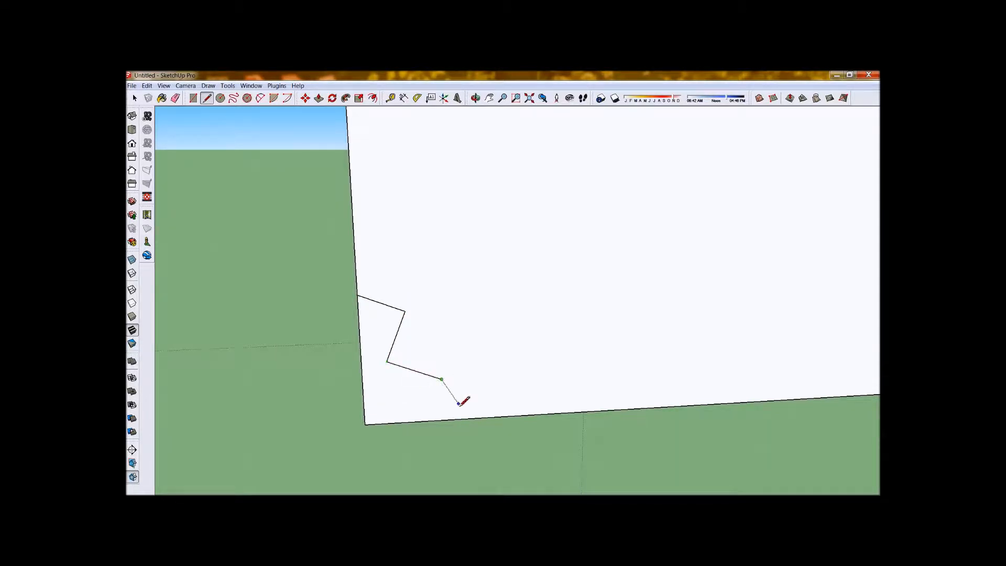
pyautogui.moveTo(440, 371)
pyautogui.mouseDown(button='middle')
pyautogui.moveTo(560, 375)
pyautogui.moveTo(383, 349)
pyautogui.mouseUp(button='middle')
pyautogui.hotkey('ctrl', 'z')
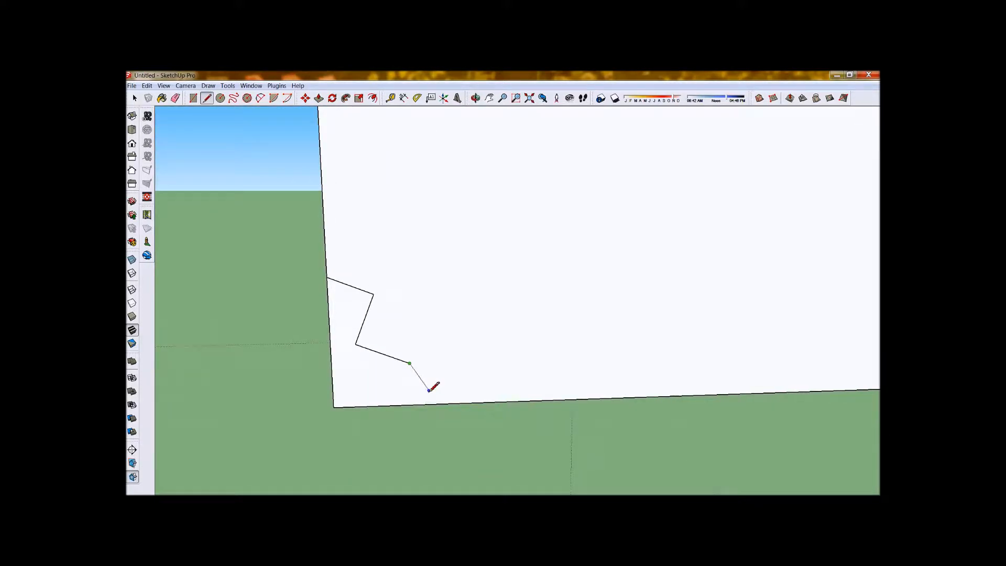
pyautogui.moveTo(482, 402)
pyautogui.mouseDown(button='middle')
pyautogui.moveTo(698, 337)
pyautogui.moveTo(512, 328)
pyautogui.mouseUp(button='middle')
pyautogui.moveTo(512, 254)
pyautogui.mouseDown(button='middle')
pyautogui.moveTo(640, 185)
pyautogui.moveTo(557, 259)
pyautogui.moveTo(493, 169)
pyautogui.mouseUp(button='middle')
# Use Follow Me to sweep the zigzag profile around the cube's bottom edges, carving a stepped base.
pyautogui.click(346, 98)
pyautogui.moveTo(470, 216)
pyautogui.mouseDown()
pyautogui.moveTo(415, 253)
pyautogui.moveTo(297, 406)
pyautogui.moveTo(541, 454)
pyautogui.moveTo(729, 350)
pyautogui.moveTo(455, 221)
pyautogui.mouseUp()
pyautogui.moveTo(566, 243); pyautogui.dragTo(258, 410, button='middle')
pyautogui.moveTo(490, 349); pyautogui.dragTo(400, 416, button='middle')
pyautogui.scroll(-5, 463, 402)
pyautogui.scroll(4, 485, 287)
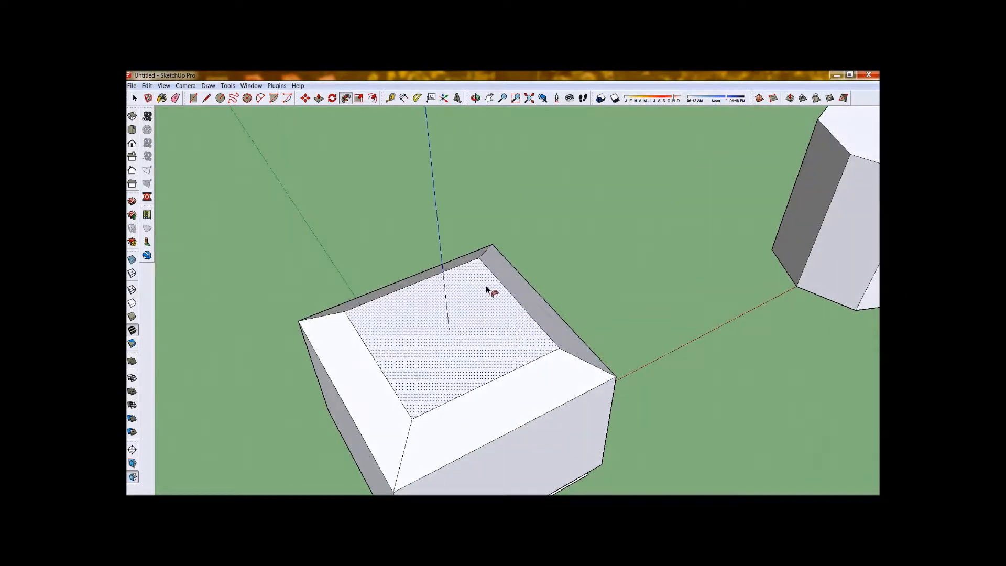
# Draw a semicircular arc on the cube's side face with both endpoints on its vertical edge.
pyautogui.scroll(-3, 404, 367)
pyautogui.moveTo(408, 363); pyautogui.dragTo(352, 300, button='middle')
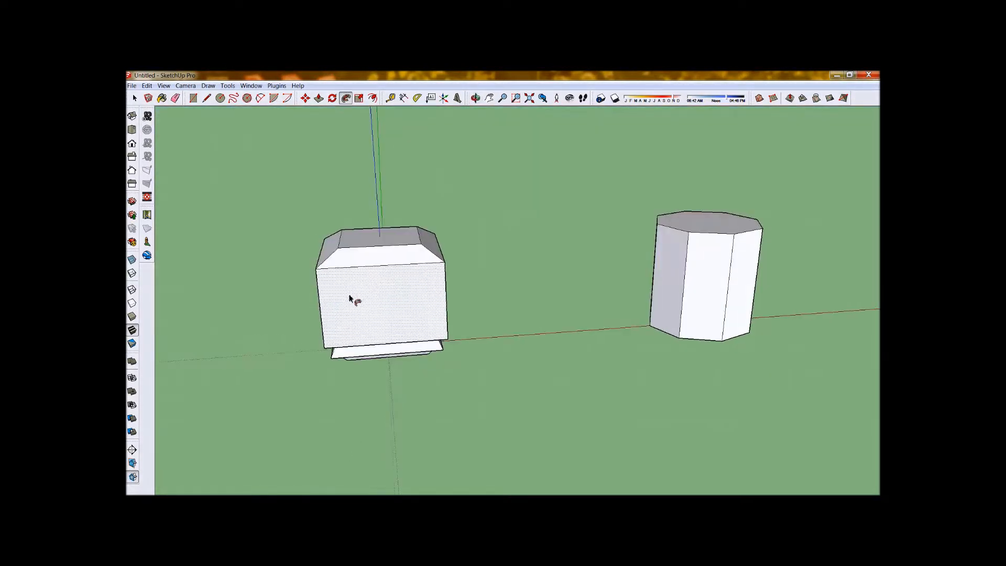
pyautogui.scroll(4, 352, 296)
pyautogui.scroll(2, 449, 341)
pyautogui.scroll(-3, 363, 354)
pyautogui.scroll(4, 350, 344)
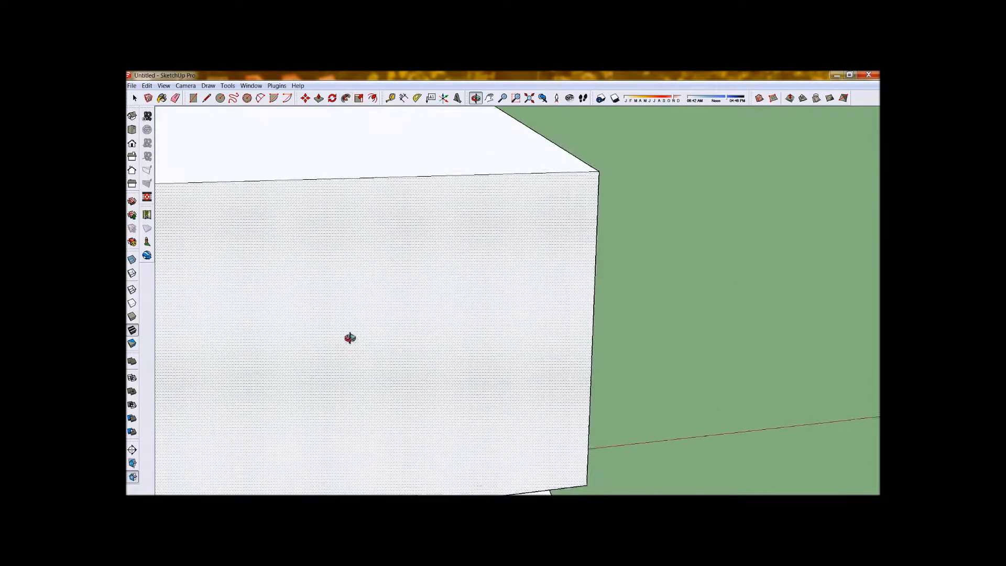
pyautogui.moveTo(350, 344); pyautogui.dragTo(291, 235, button='middle')
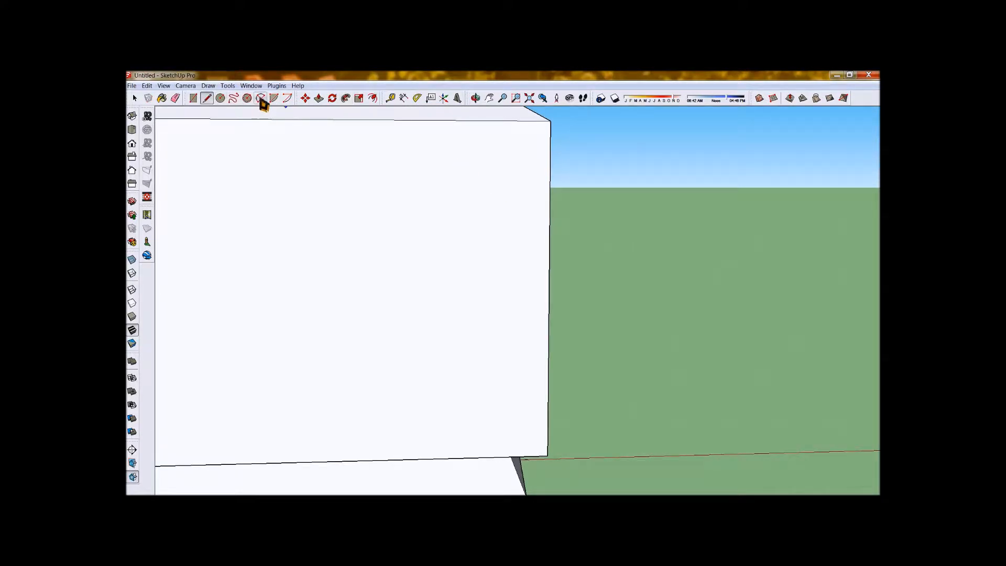
pyautogui.click(548, 349)
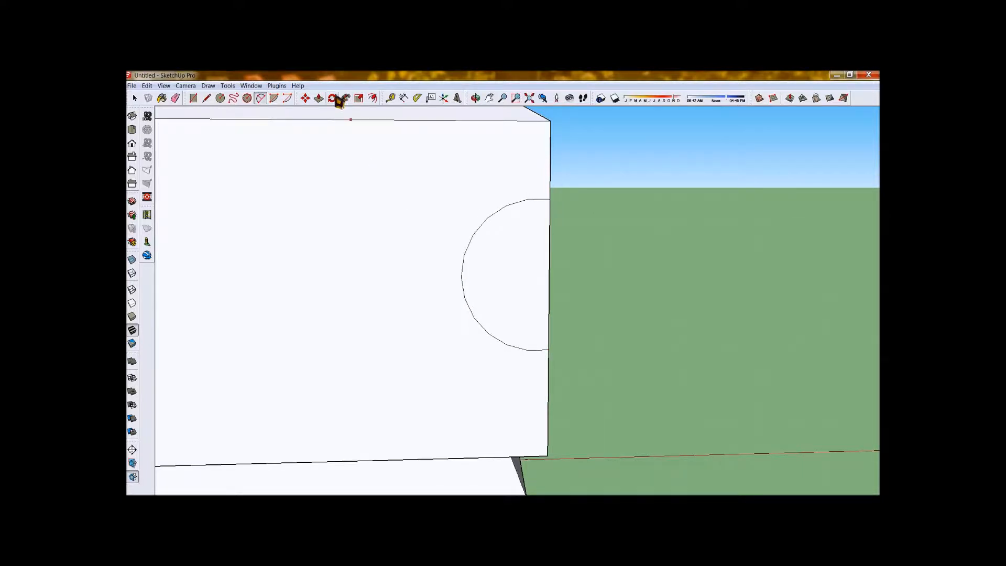
# Use Follow Me to sweep the half-circle profile around all sides of the cube, cutting a concave groove.
pyautogui.scroll(-2, 447, 234)
pyautogui.moveTo(447, 234); pyautogui.dragTo(256, 272, button='middle')
pyautogui.scroll(-2, 487, 241)
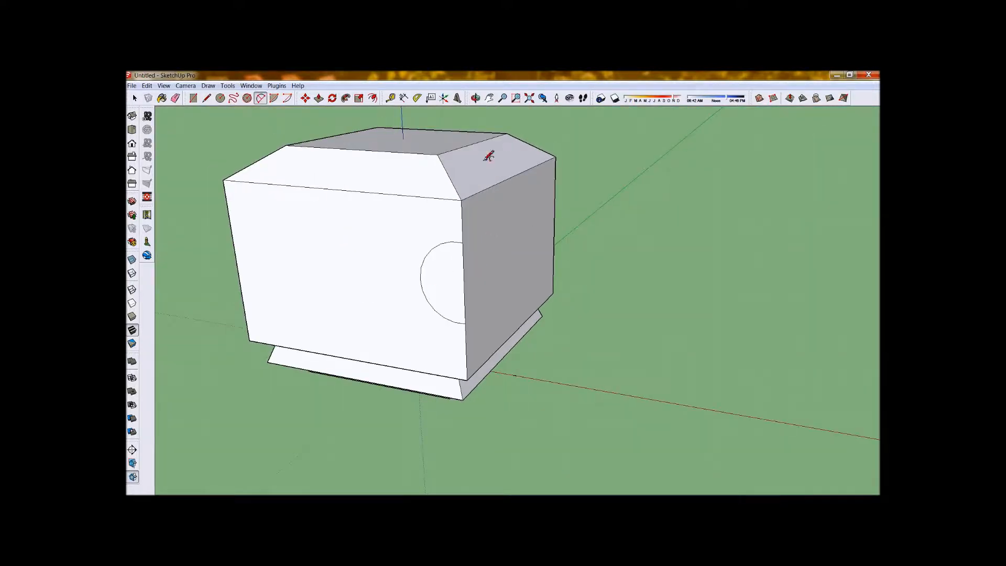
pyautogui.moveTo(488, 156); pyautogui.dragTo(370, 235, button='middle')
pyautogui.click(346, 98)
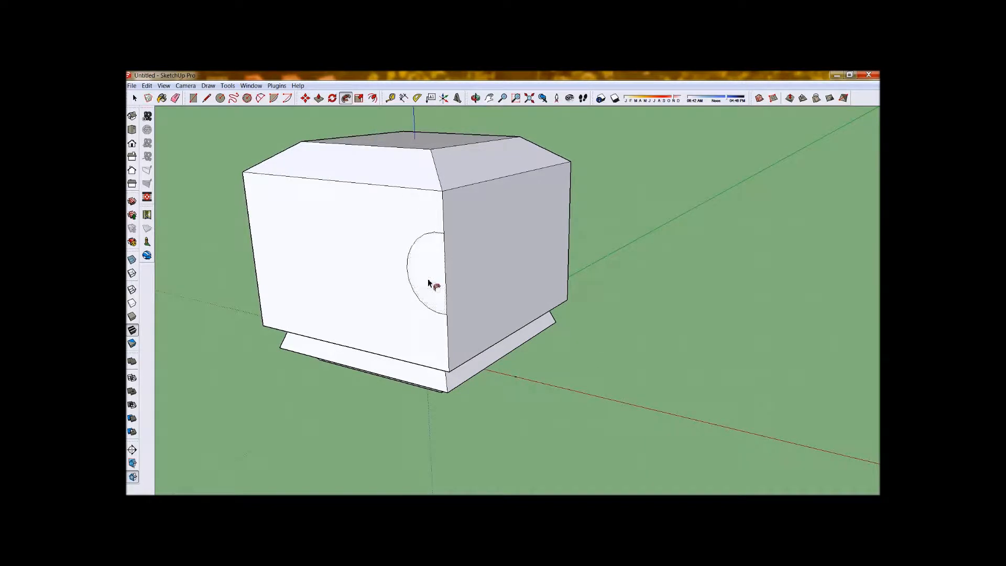
pyautogui.moveTo(568, 300); pyautogui.dragTo(132, 303, button='middle')
pyautogui.moveTo(300, 310); pyautogui.dragTo(155, 301, button='middle')
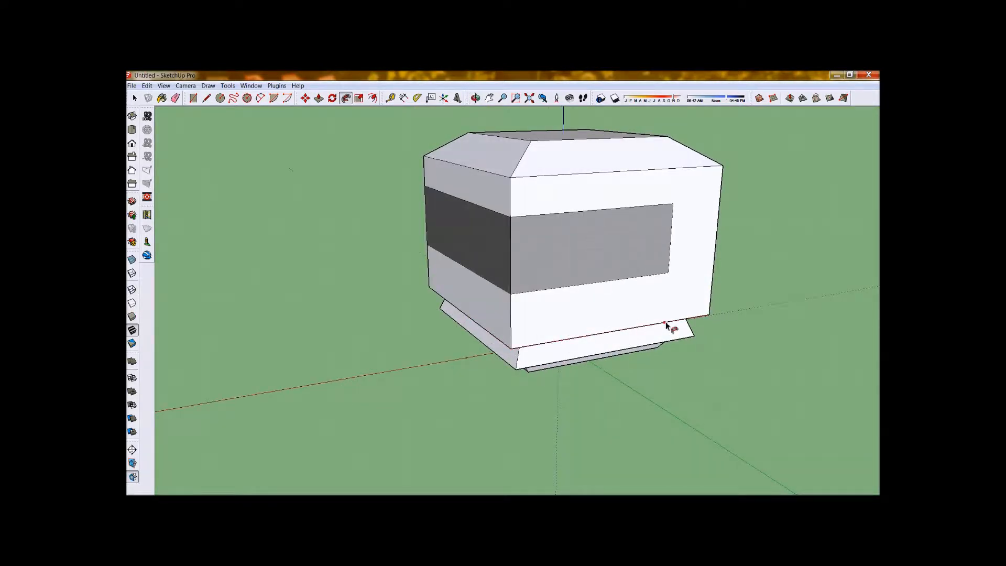
pyautogui.moveTo(804, 301); pyautogui.dragTo(274, 336, button='middle')
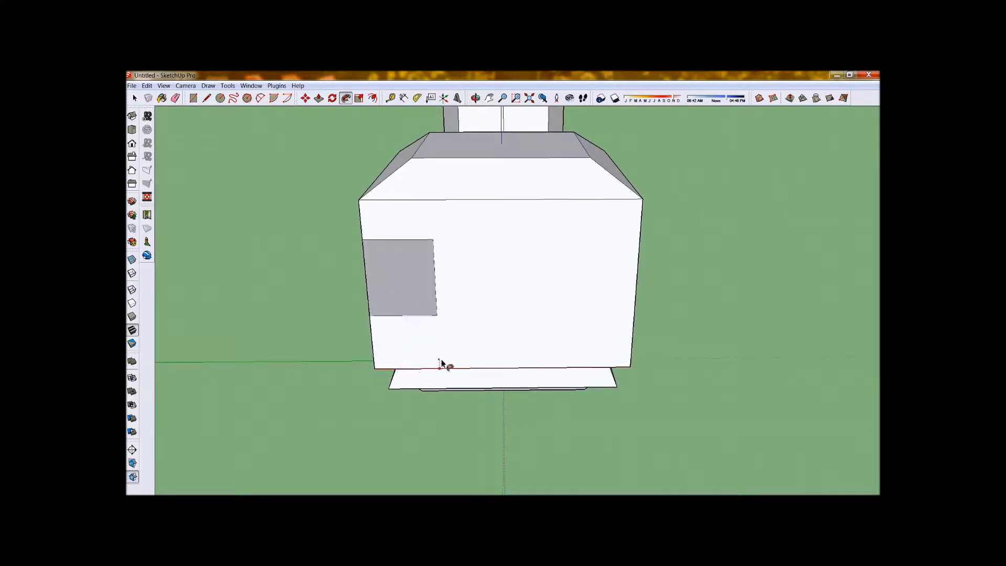
pyautogui.moveTo(639, 371); pyautogui.dragTo(300, 361, button='middle')
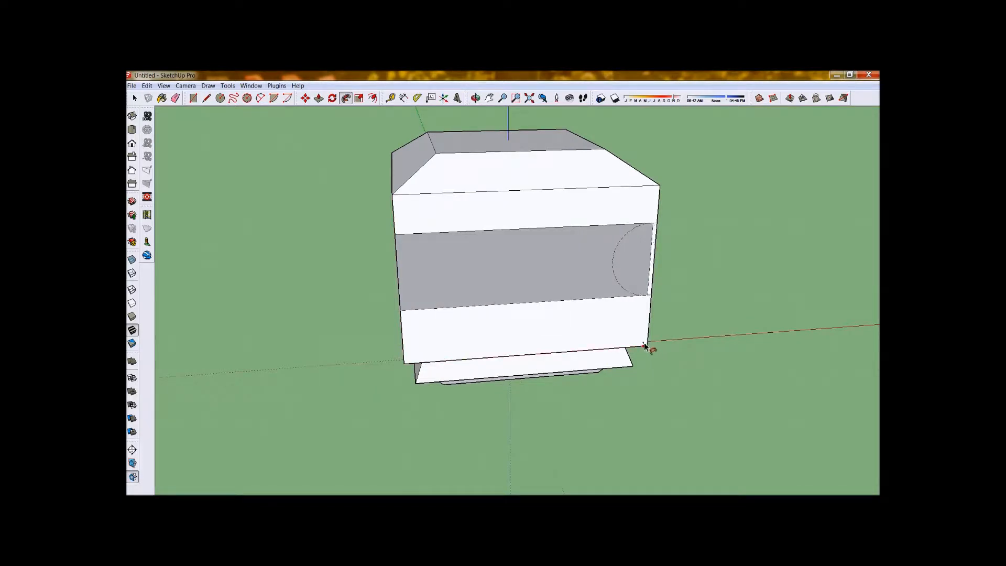
pyautogui.moveTo(645, 346); pyautogui.dragTo(389, 348, button='middle')
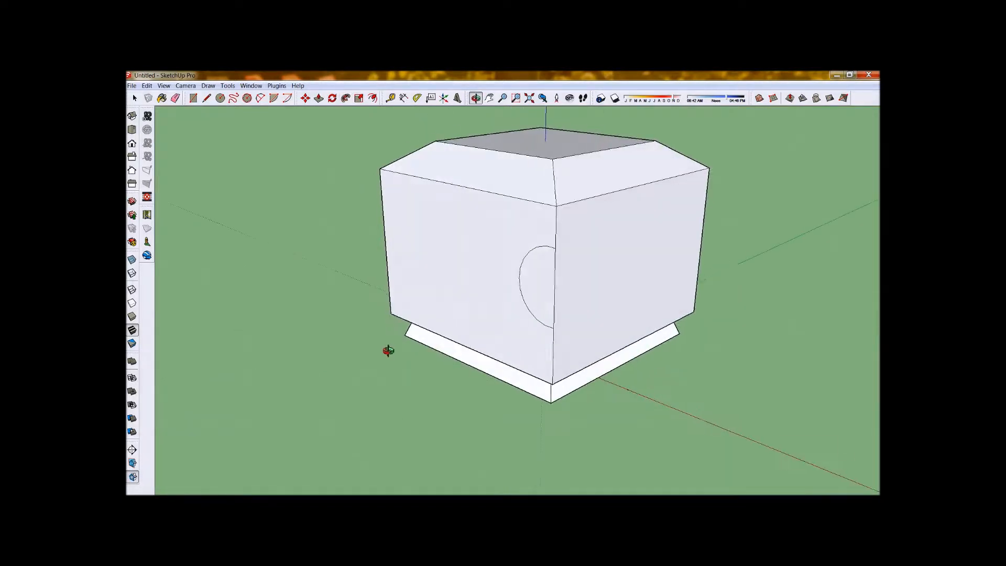
pyautogui.click(555, 387)
pyautogui.moveTo(557, 386); pyautogui.dragTo(347, 335, button='middle')
# Draw a multi-segment profile on one side face of the octagonal prism, from its top edge to its vertical edge.
pyautogui.scroll(-5, 390, 293)
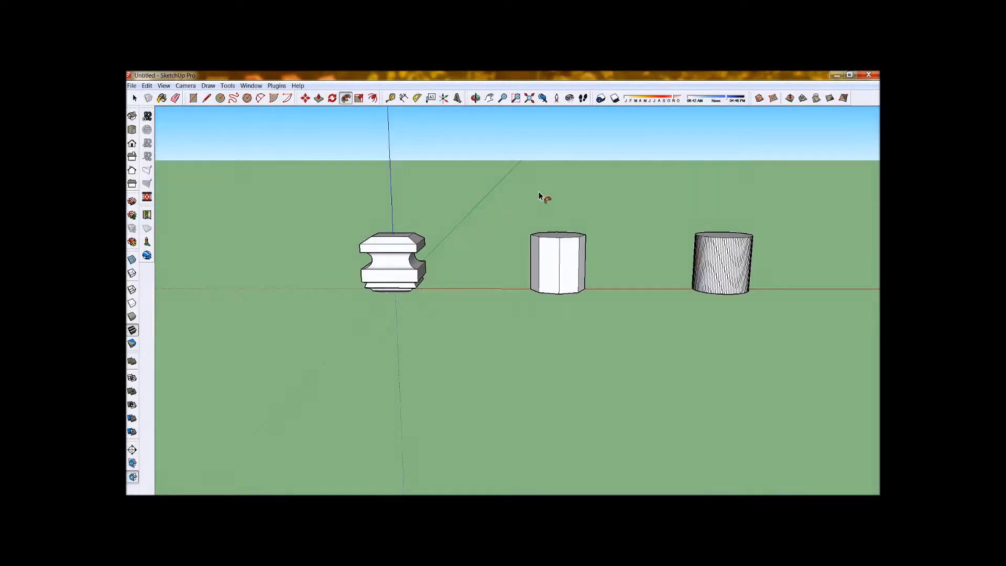
pyautogui.scroll(6, 582, 268)
pyautogui.moveTo(633, 270); pyautogui.dragTo(413, 244, button='middle')
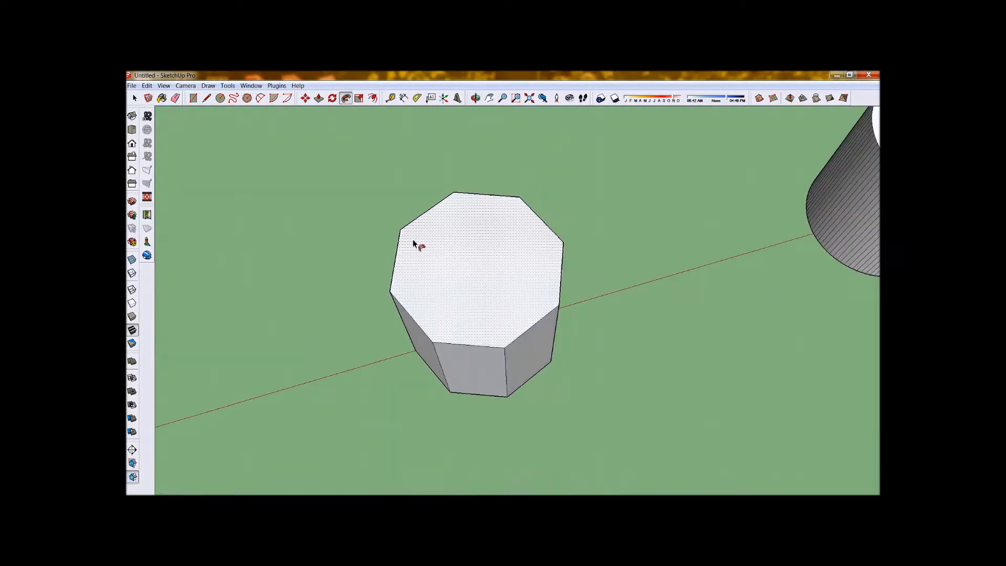
pyautogui.scroll(5, 514, 397)
pyautogui.scroll(-5, 575, 471)
pyautogui.moveTo(542, 369); pyautogui.dragTo(472, 129, button='middle')
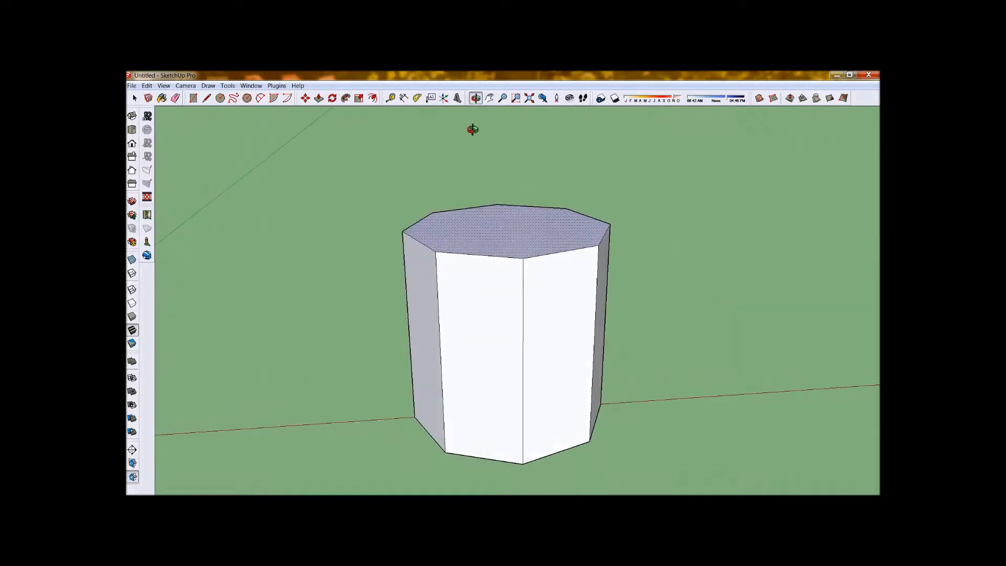
pyautogui.scroll(1, 473, 130)
pyautogui.scroll(-3, 400, 303)
pyautogui.scroll(6, 582, 294)
pyautogui.moveTo(423, 322); pyautogui.dragTo(365, 321, button='middle')
pyautogui.click(207, 98)
pyautogui.moveTo(366, 236); pyautogui.dragTo(496, 313, button='middle')
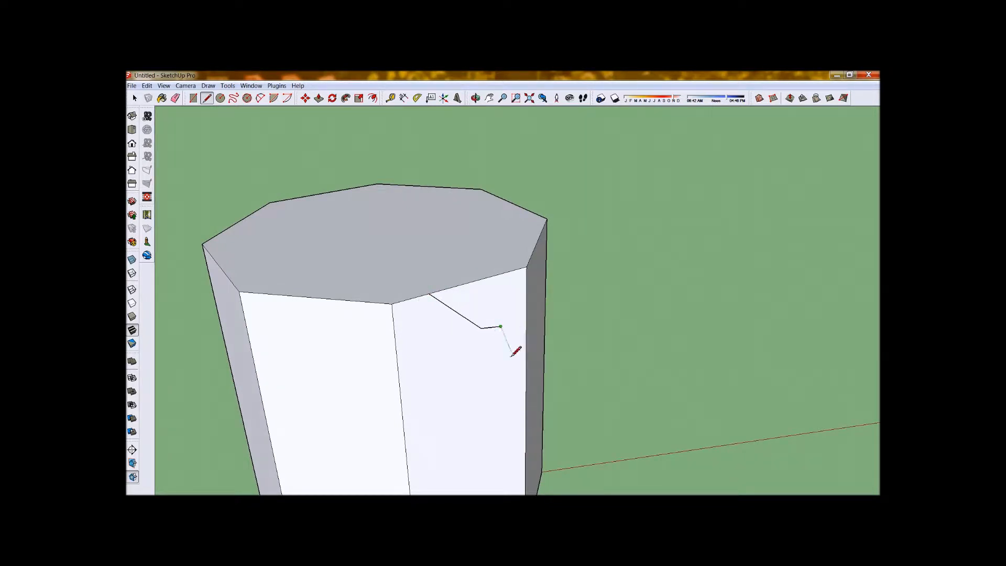
pyautogui.moveTo(510, 357); pyautogui.dragTo(450, 274, button='middle')
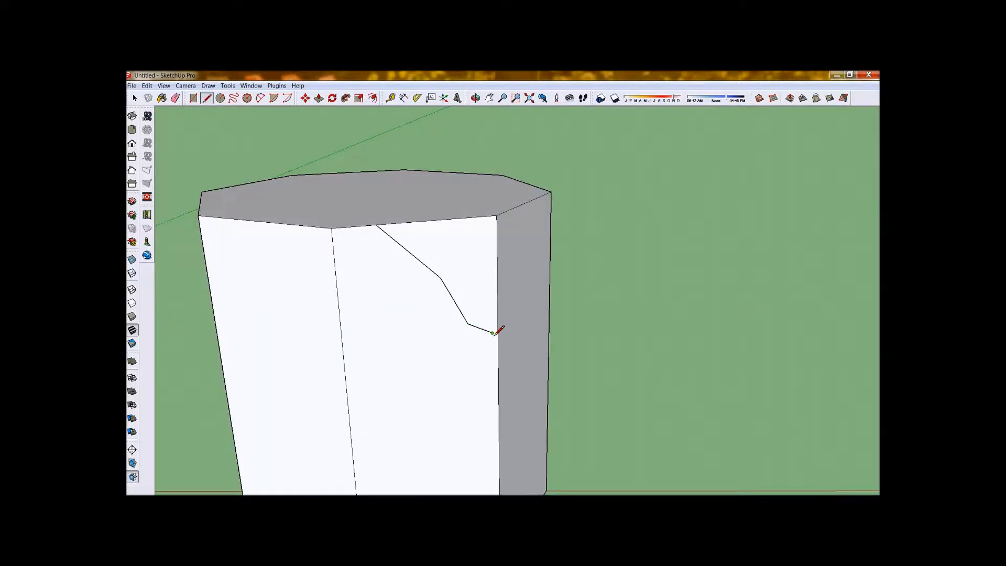
pyautogui.click(498, 298)
# Use Follow Me to sweep the multi-segment profile around the top edges of the octagonal prism.
pyautogui.scroll(-5, 503, 395)
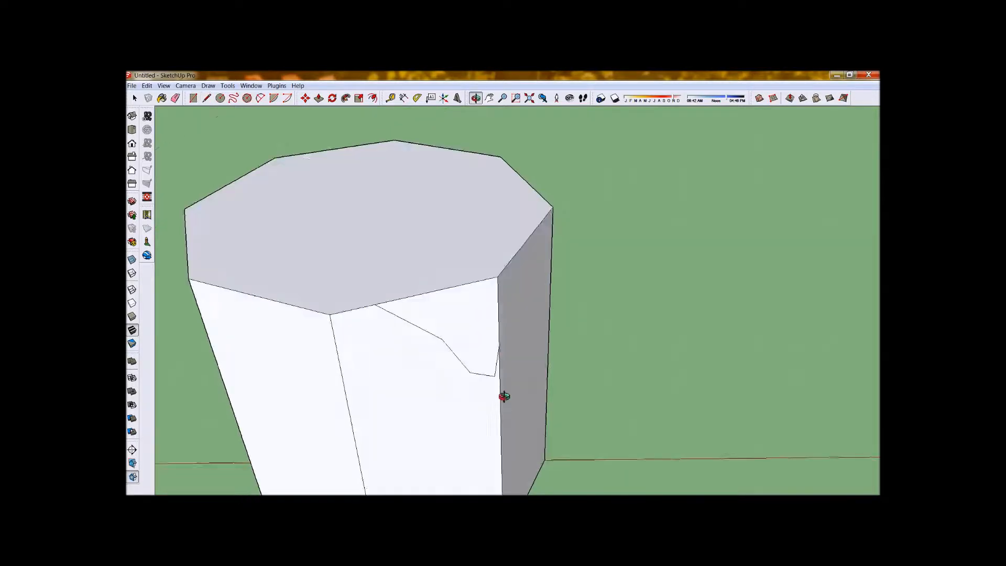
pyautogui.click(346, 98)
pyautogui.moveTo(499, 344)
pyautogui.mouseDown()
pyautogui.moveTo(546, 272)
pyautogui.moveTo(468, 231)
pyautogui.moveTo(391, 234)
pyautogui.moveTo(337, 288)
pyautogui.moveTo(398, 348)
pyautogui.moveTo(507, 334)
pyautogui.mouseUp()
pyautogui.moveTo(489, 366); pyautogui.dragTo(358, 378, button='middle')
pyautogui.scroll(3, 322, 285)
pyautogui.scroll(2, 530, 466)
# Examine the octagonal prism's swept top edge and the opening at the profile corner from several angles.
pyautogui.moveTo(595, 477); pyautogui.dragTo(770, 365, button='middle')
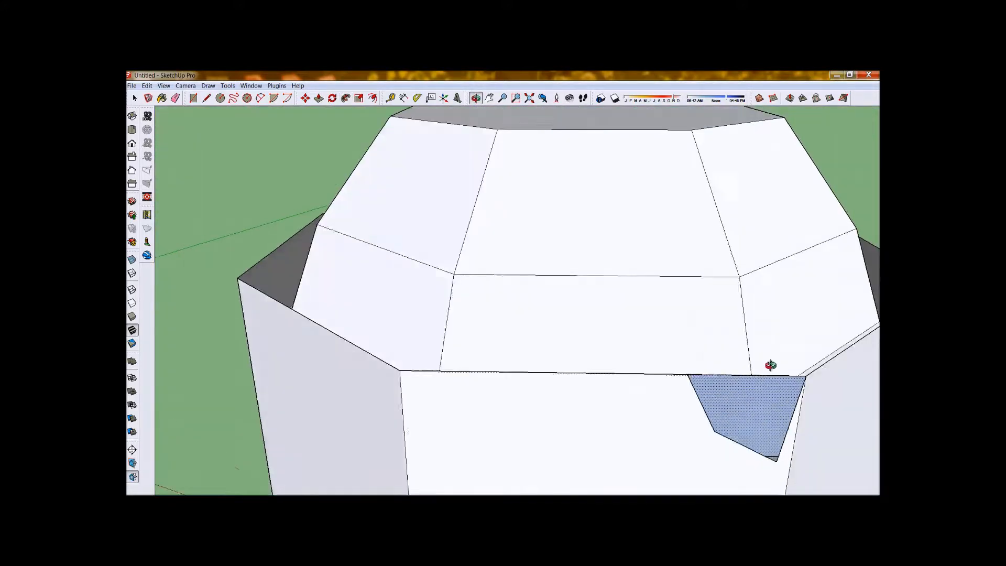
pyautogui.scroll(-3, 580, 338)
pyautogui.scroll(4, 763, 427)
pyautogui.moveTo(564, 375); pyautogui.dragTo(686, 414, button='middle')
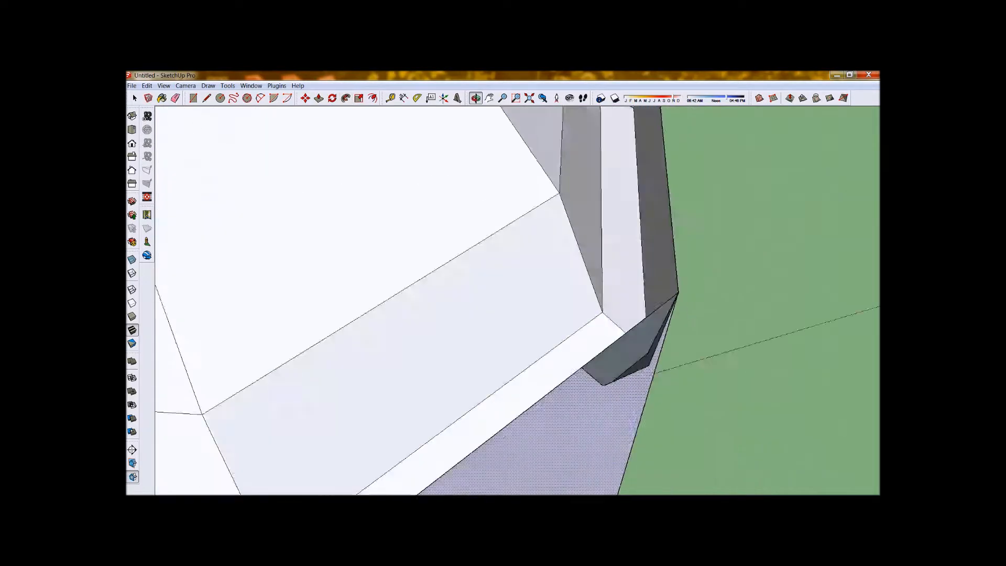
pyautogui.moveTo(514, 357); pyautogui.dragTo(544, 372, button='middle')
pyautogui.scroll(-8, 629, 362)
pyautogui.moveTo(424, 339); pyautogui.dragTo(325, 231, button='middle')
pyautogui.scroll(5, 382, 203)
pyautogui.scroll(3, 476, 317)
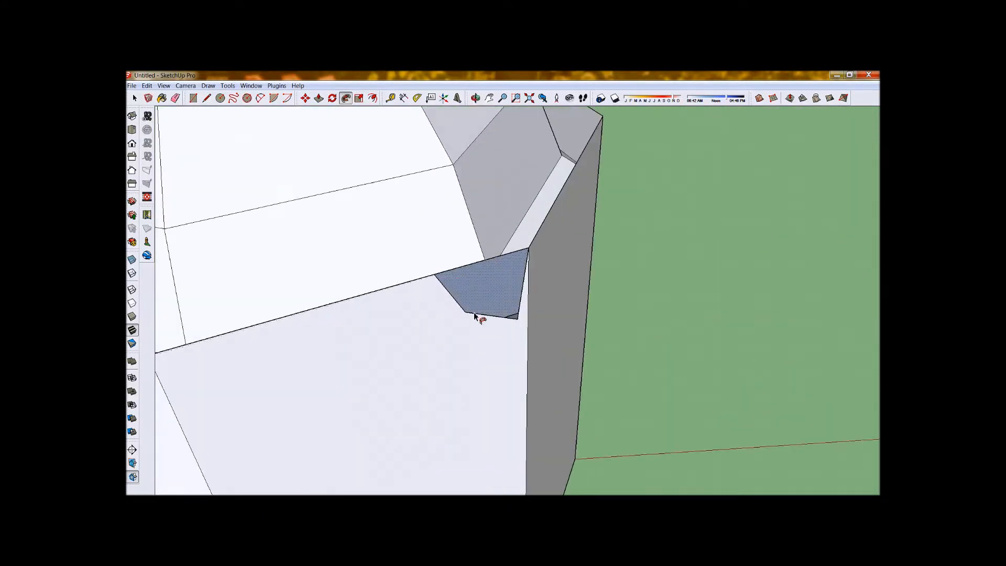
# Erase the leftover profile edges at the prism's opening and redraw the missing edges to rebuild its side face and top ledge.
pyautogui.scroll(3, 474, 315)
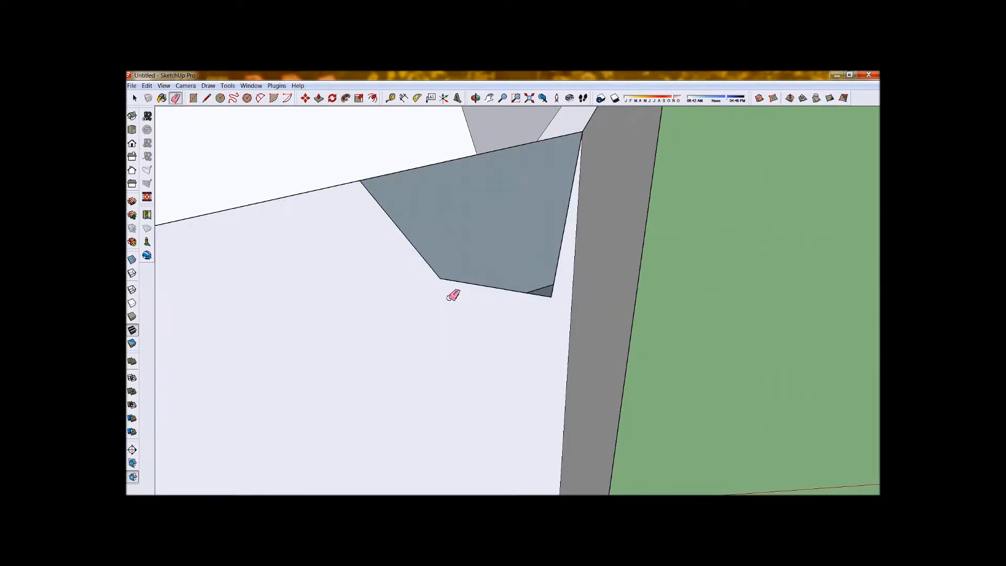
pyautogui.moveTo(400, 270); pyautogui.dragTo(406, 278)
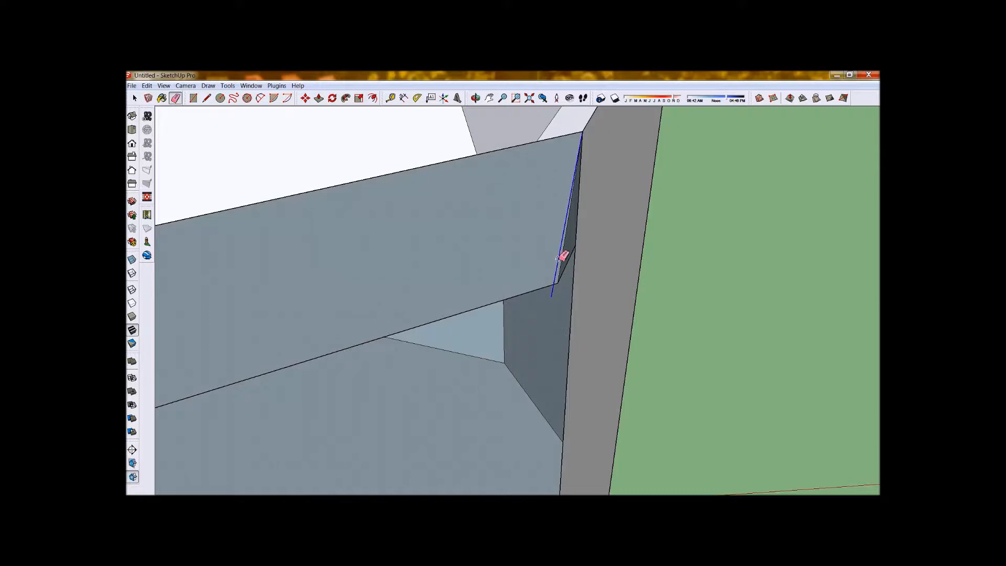
pyautogui.moveTo(559, 258); pyautogui.dragTo(559, 257)
pyautogui.scroll(-5, 559, 257)
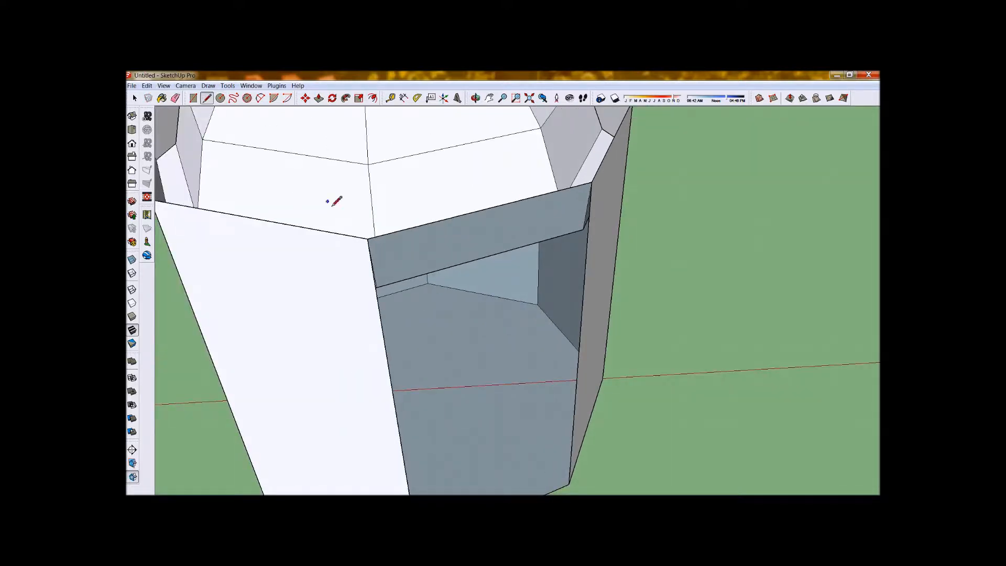
pyautogui.scroll(-10, 593, 180)
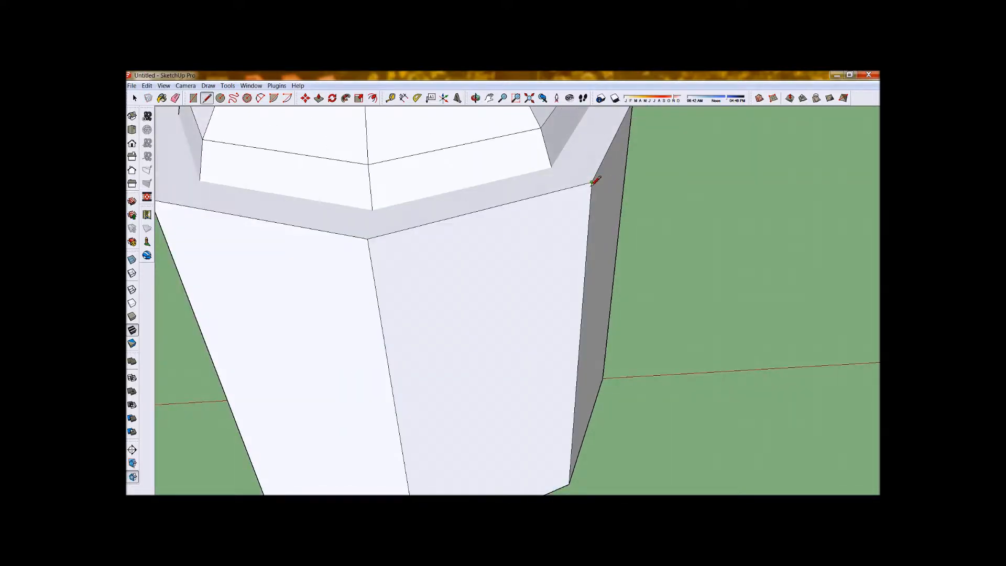
pyautogui.scroll(3, 363, 216)
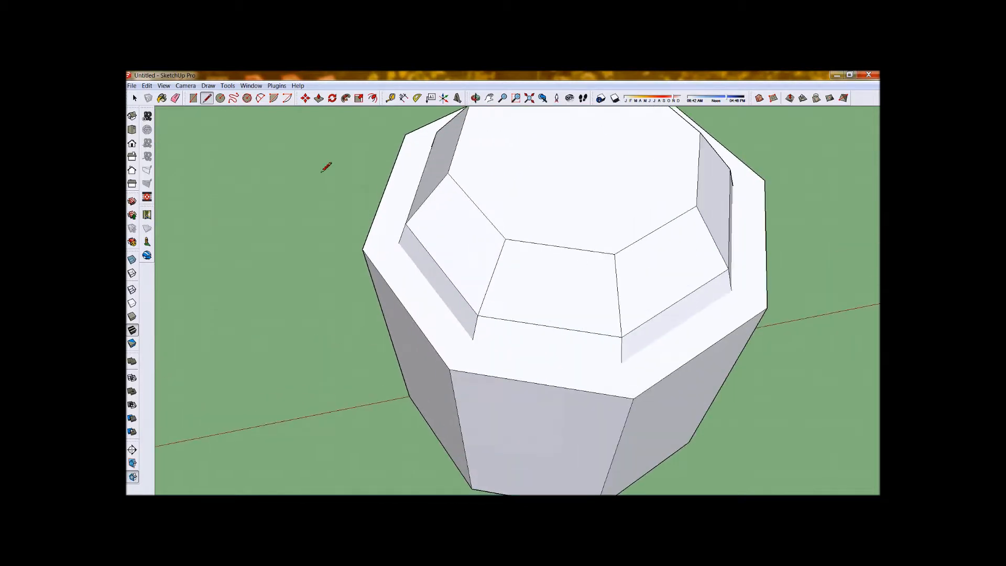
# Erase the flat ledge face around the base of the octagonal prism's swept top.
pyautogui.rightClick(382, 241)
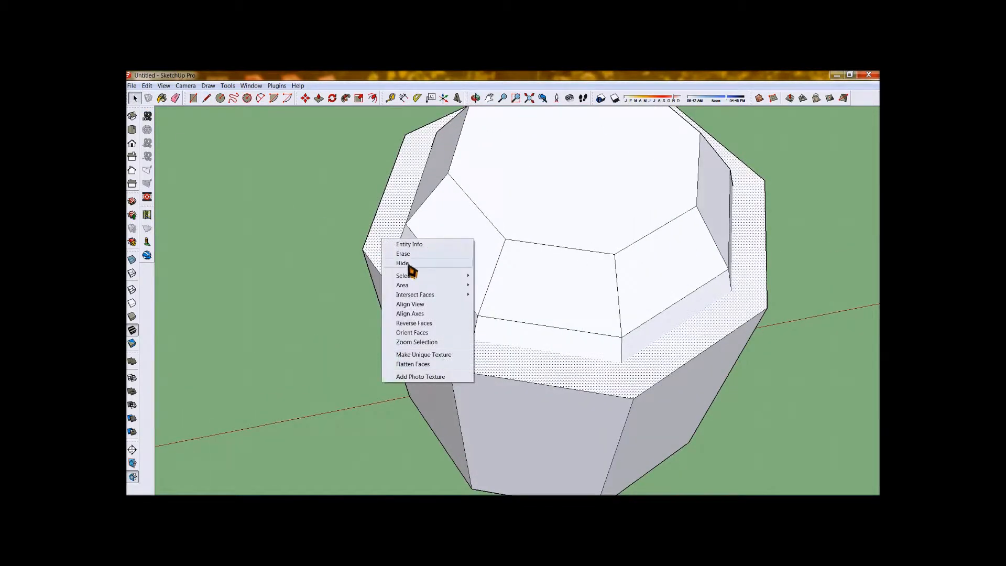
pyautogui.click(404, 253)
pyautogui.moveTo(473, 300); pyautogui.dragTo(644, 228, button='middle')
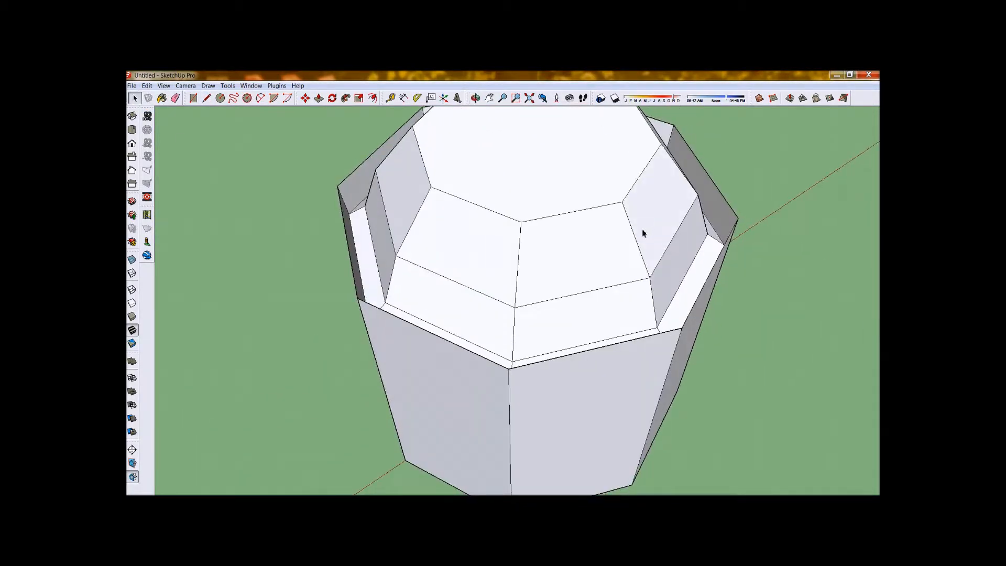
pyautogui.scroll(-4, 427, 251)
pyautogui.moveTo(447, 307); pyautogui.dragTo(361, 300, button='middle')
pyautogui.moveTo(532, 251); pyautogui.dragTo(489, 233, button='middle')
pyautogui.scroll(-5, 491, 268)
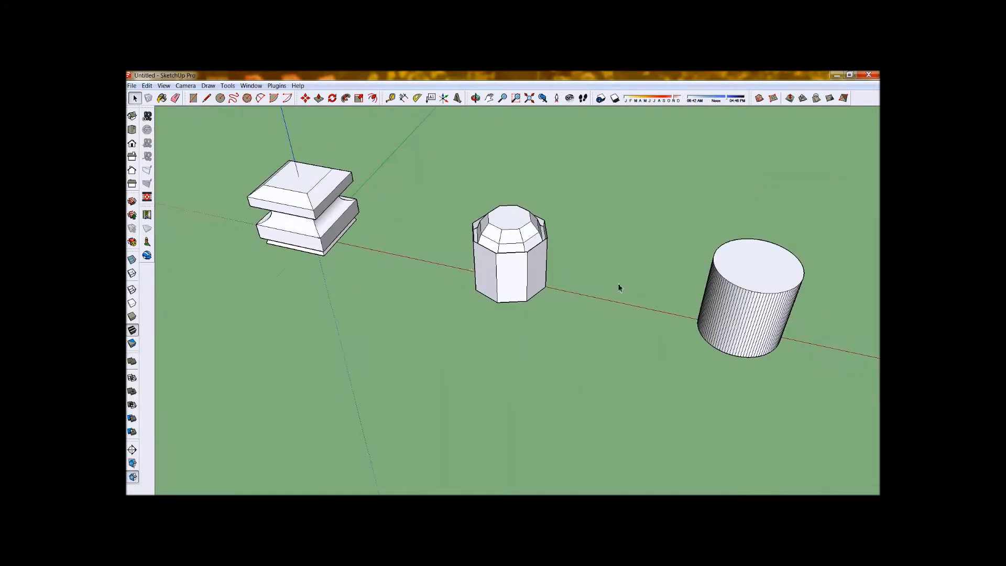
# Draw a semicircular arc on one side face of the octagonal prism, bulging inward from the middle of its vertical edge.
pyautogui.scroll(-1, 468, 263)
pyautogui.scroll(6, 524, 275)
pyautogui.moveTo(467, 220); pyautogui.dragTo(592, 194, button='middle')
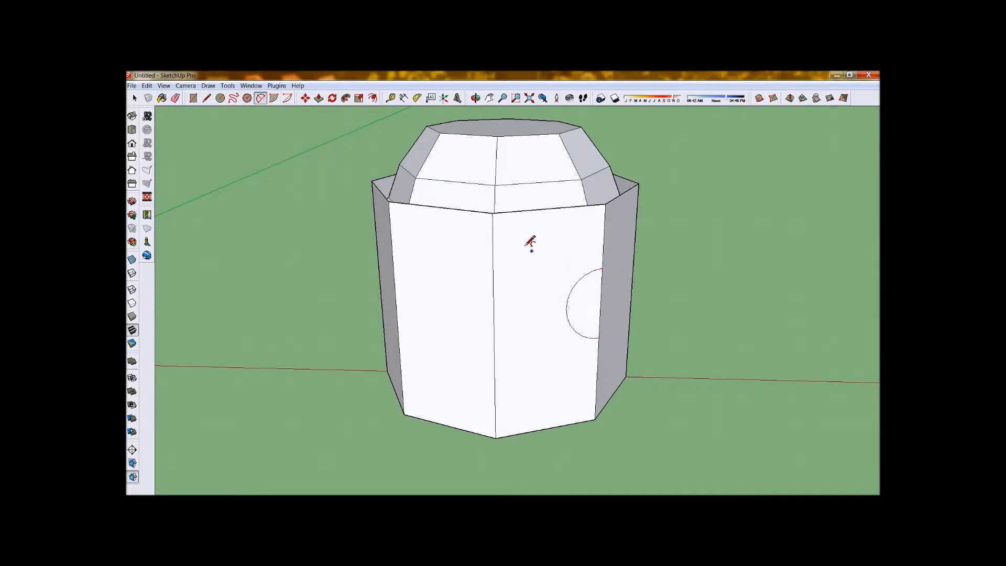
# Use Follow Me to sweep the semicircular profile around the octagonal prism's sides, cutting a concave groove.
pyautogui.moveTo(409, 157); pyautogui.dragTo(406, 135, button='middle')
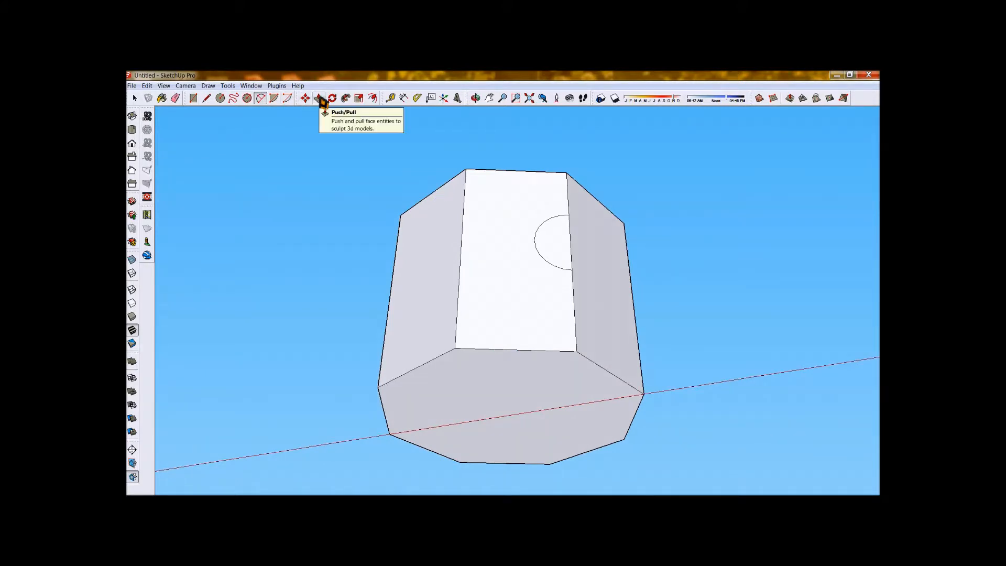
pyautogui.click(346, 99)
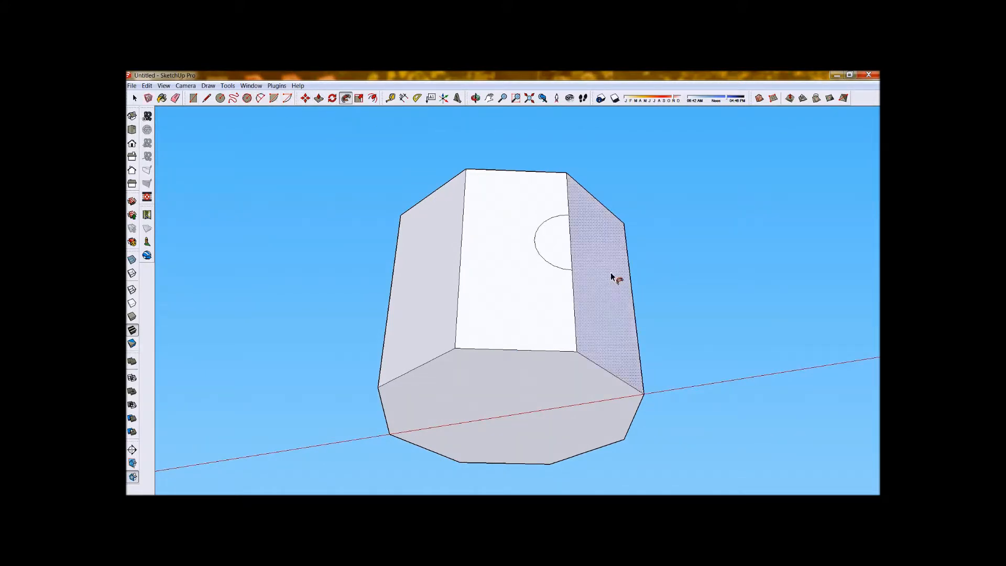
pyautogui.moveTo(592, 361); pyautogui.dragTo(631, 405)
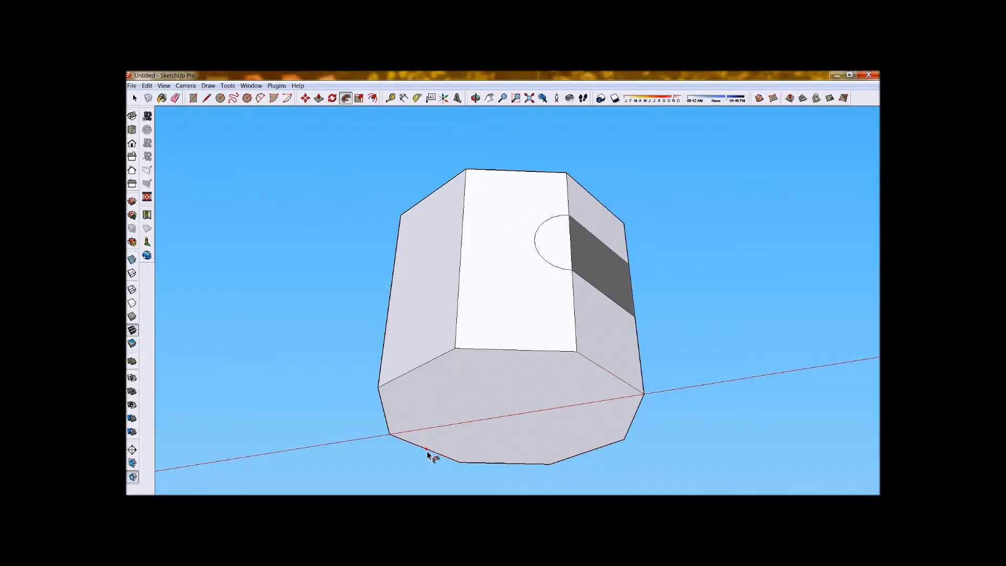
pyautogui.moveTo(387, 417)
pyautogui.mouseDown()
pyautogui.moveTo(391, 385)
pyautogui.moveTo(446, 355)
pyautogui.moveTo(575, 354)
pyautogui.moveTo(541, 262)
pyautogui.moveTo(628, 487)
pyautogui.mouseUp()
pyautogui.press('o')
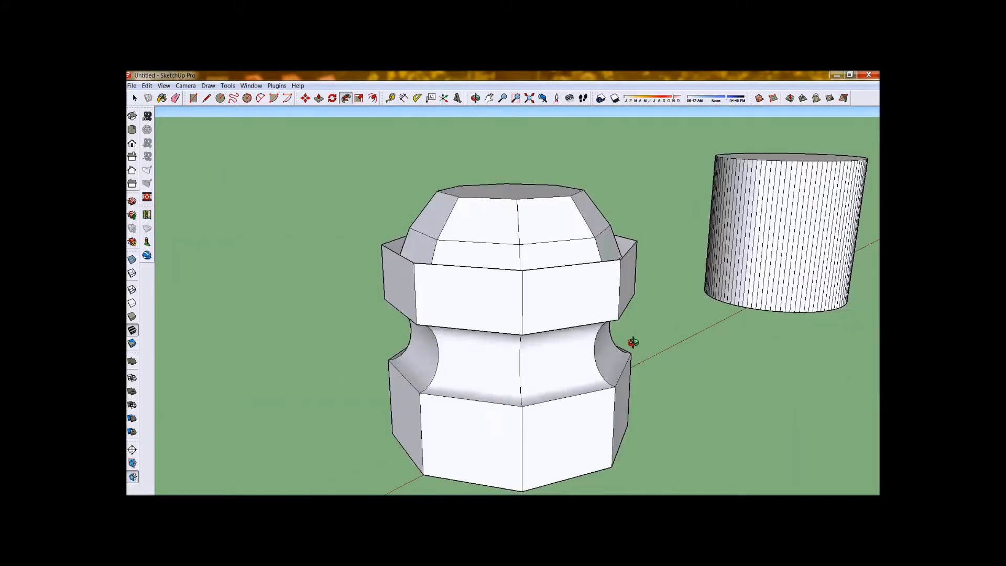
pyautogui.moveTo(634, 341); pyautogui.dragTo(523, 431)
# Examine the cylinder's faceted side and circular top edge from several distances and angles.
pyautogui.scroll(-3, 373, 368)
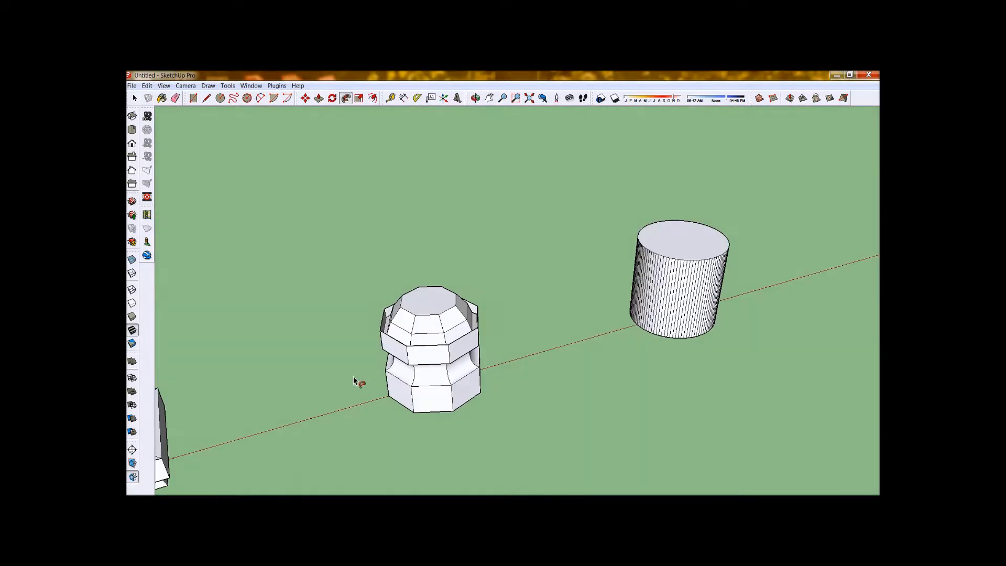
pyautogui.scroll(-1, 354, 380)
pyautogui.scroll(8, 644, 265)
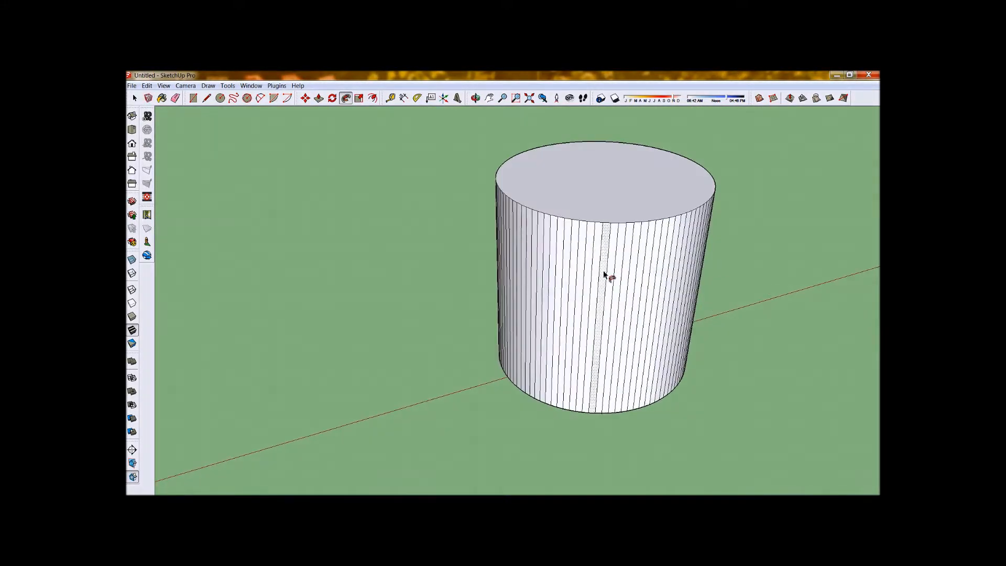
pyautogui.scroll(-5, 303, 225)
pyautogui.scroll(6, 467, 213)
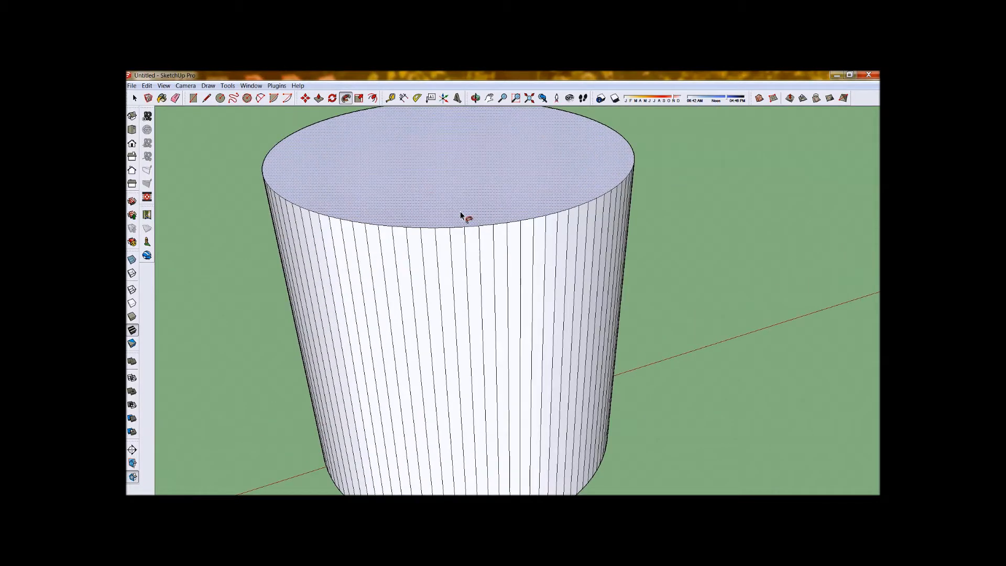
pyautogui.scroll(2, 481, 256)
pyautogui.moveTo(455, 241); pyautogui.dragTo(690, 184, button='middle')
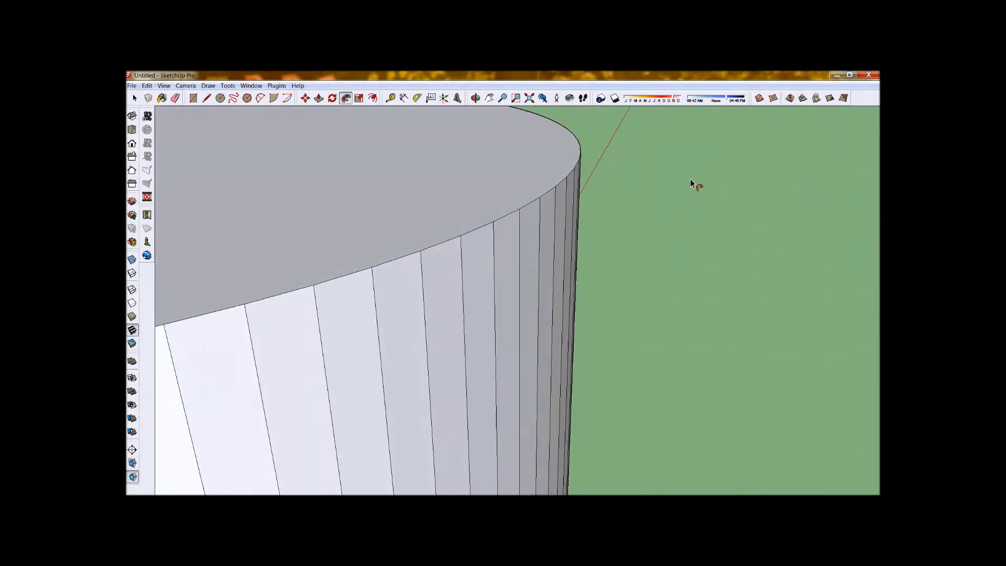
pyautogui.scroll(2, 509, 224)
pyautogui.scroll(-8, 509, 225)
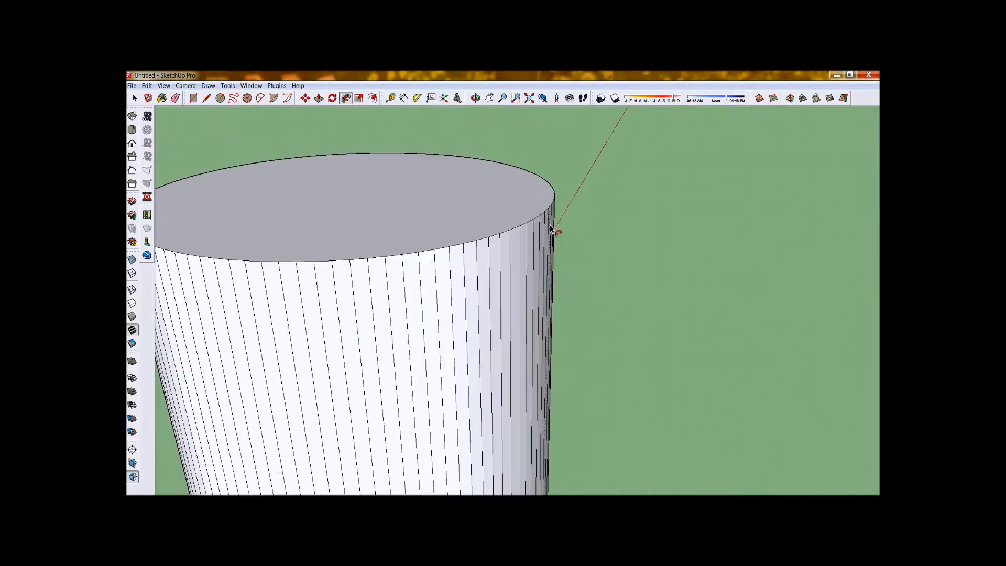
pyautogui.moveTo(533, 219); pyautogui.dragTo(581, 335)
pyautogui.scroll(-2, 581, 331)
# Draw a line across the cylinder's top face through its center, connecting two opposite rim endpoints.
pyautogui.click(207, 98)
pyautogui.moveTo(479, 322); pyautogui.dragTo(456, 222, button='middle')
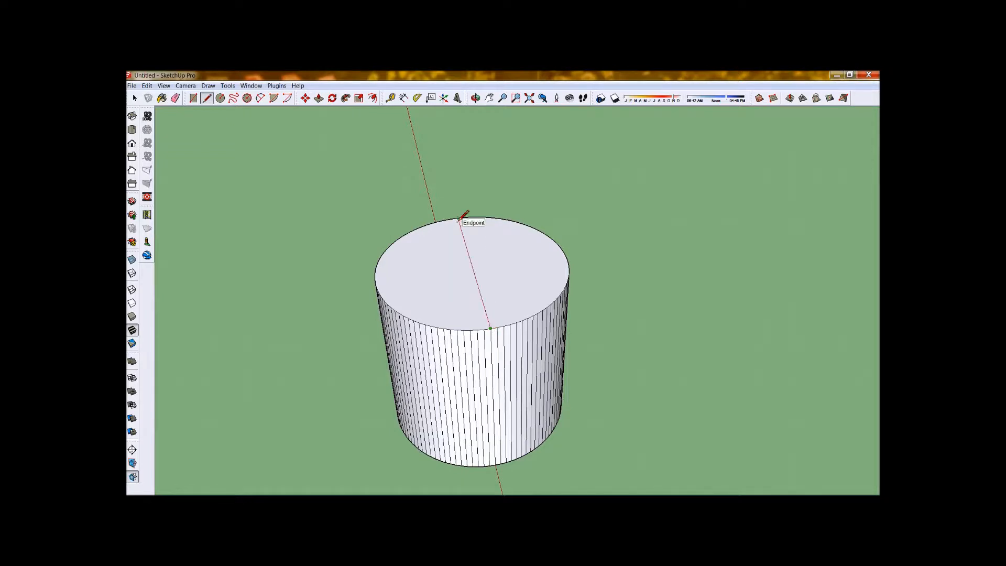
pyautogui.moveTo(472, 256); pyautogui.dragTo(753, 405, button='middle')
pyautogui.scroll(-4, 471, 376)
pyautogui.scroll(3, 535, 287)
pyautogui.moveTo(565, 359); pyautogui.dragTo(435, 253, button='middle')
pyautogui.scroll(5, 588, 417)
pyautogui.moveTo(584, 398); pyautogui.dragTo(597, 228, button='middle')
pyautogui.press('l')
pyautogui.scroll(-2, 598, 228)
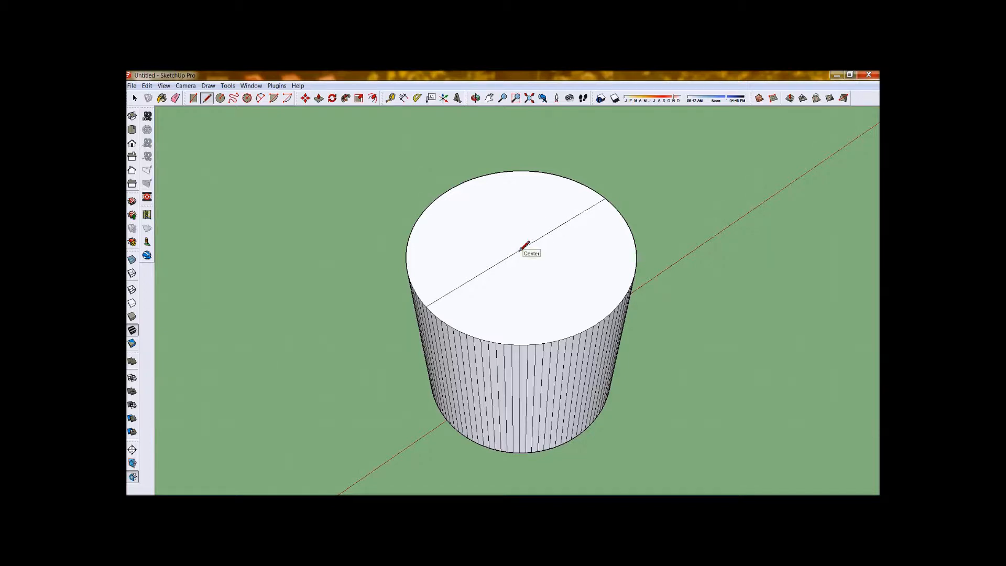
# Draw a diameter line across the cylinder's bottom face, parallel to the one on the top face.
pyautogui.moveTo(557, 247); pyautogui.dragTo(465, 354, button='middle')
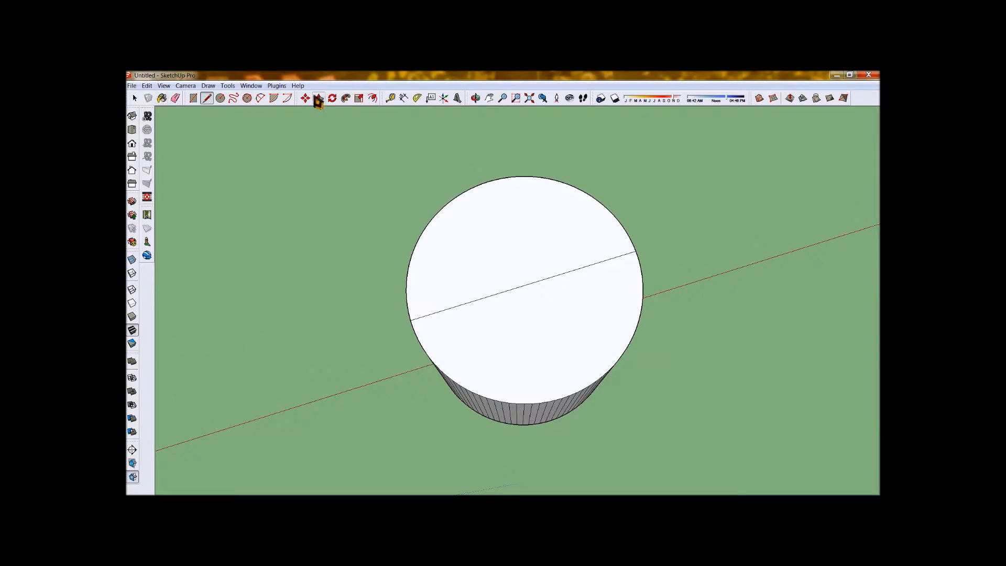
pyautogui.click(207, 99)
pyautogui.moveTo(464, 314); pyautogui.dragTo(429, 357, button='middle')
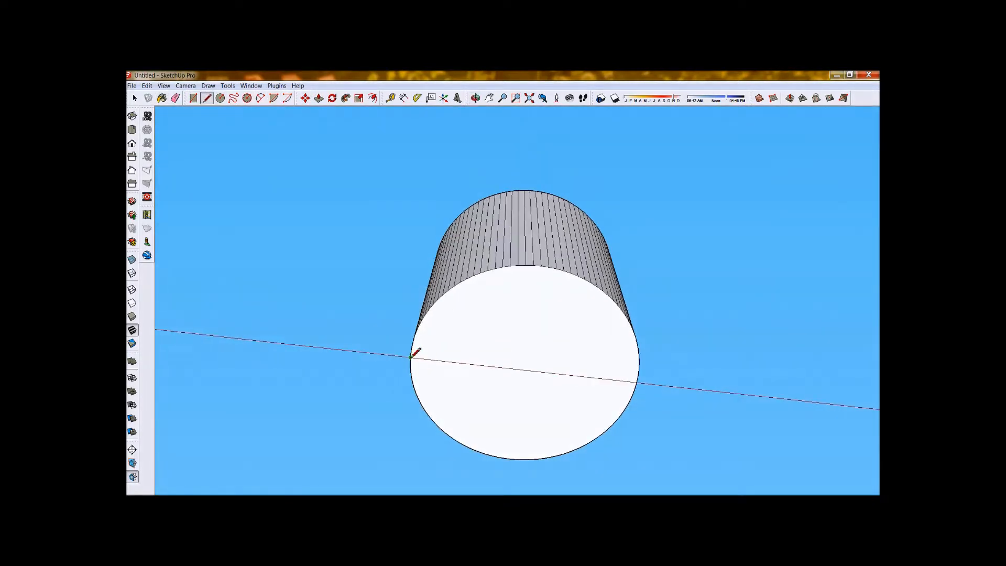
pyautogui.moveTo(638, 379); pyautogui.dragTo(602, 429, button='middle')
# Erase one half of the cylinder's divided top and bottom faces to open up its interior.
pyautogui.click(137, 100)
pyautogui.moveTo(426, 283); pyautogui.dragTo(440, 238, button='middle')
pyautogui.click(531, 313)
pyautogui.rightClick(532, 313)
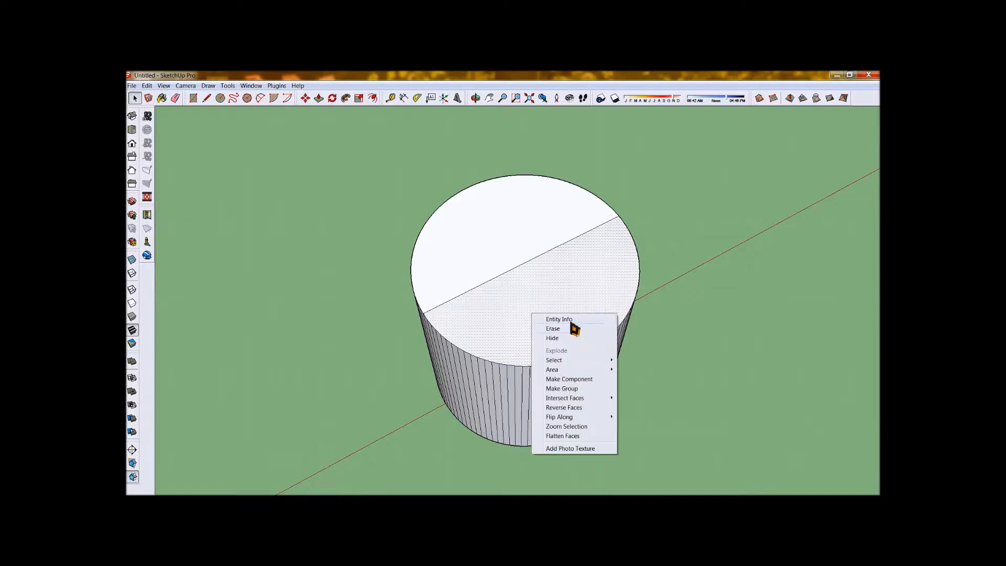
pyautogui.click(573, 329)
pyautogui.moveTo(567, 299)
pyautogui.mouseDown(button='middle')
pyautogui.moveTo(588, 348)
pyautogui.moveTo(585, 374)
pyautogui.moveTo(420, 341)
pyautogui.moveTo(341, 368)
pyautogui.moveTo(496, 422)
pyautogui.moveTo(503, 294)
pyautogui.mouseUp(button='middle')
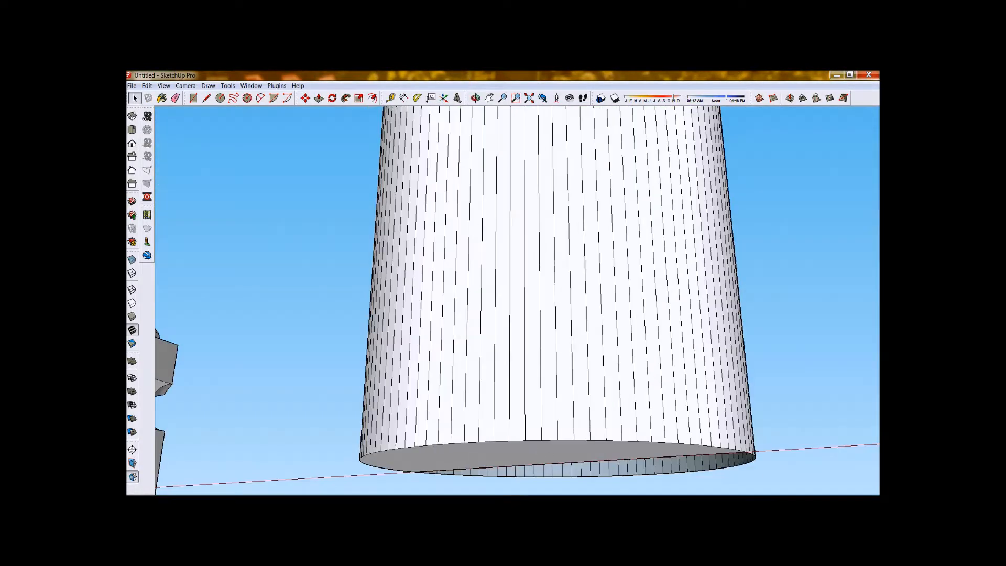
pyautogui.moveTo(568, 378); pyautogui.dragTo(402, 451, button='middle')
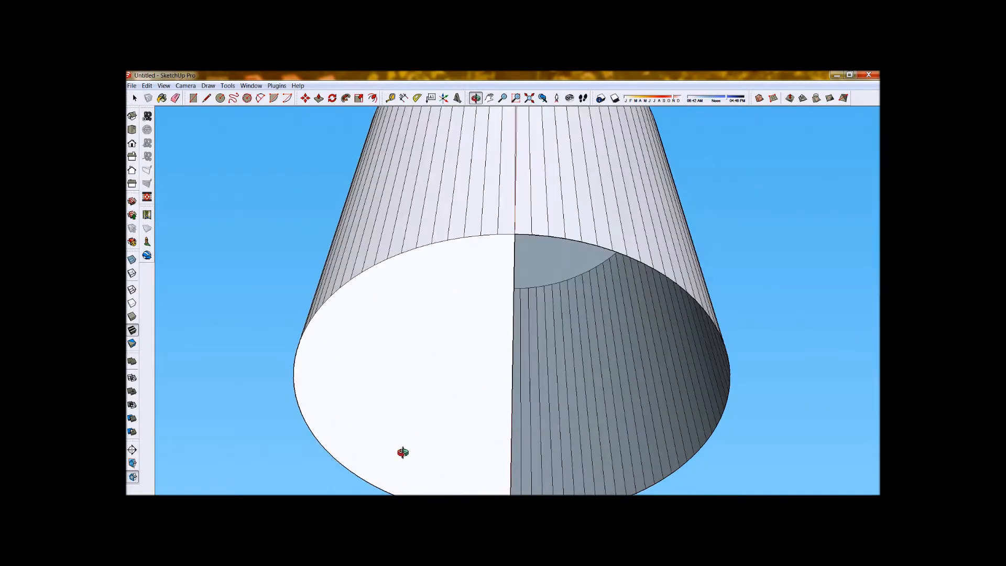
pyautogui.moveTo(380, 155); pyautogui.dragTo(495, 272, button='middle')
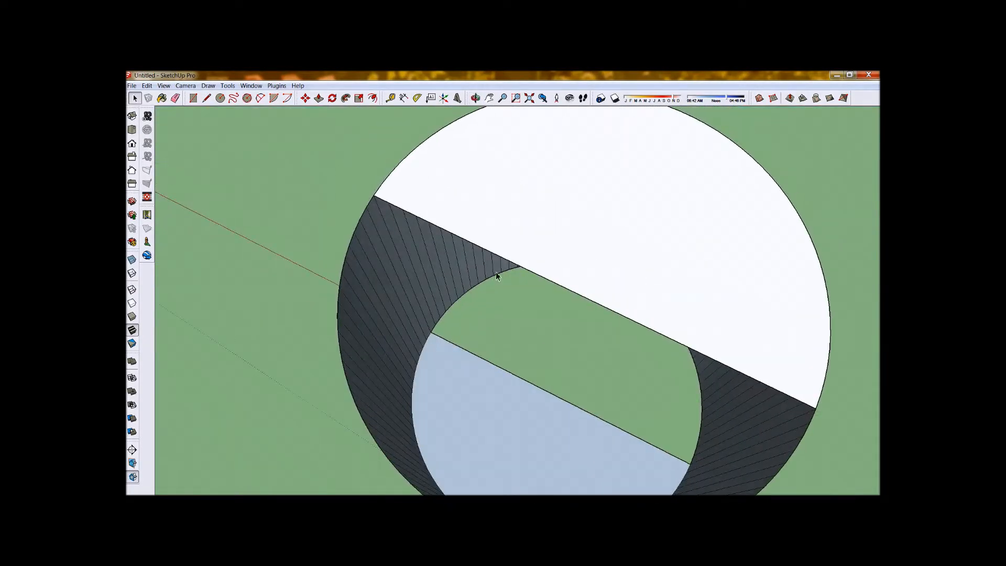
# Select the whole opened cylinder and explode its curves.
pyautogui.scroll(-3, 496, 272)
pyautogui.moveTo(397, 164); pyautogui.dragTo(622, 438)
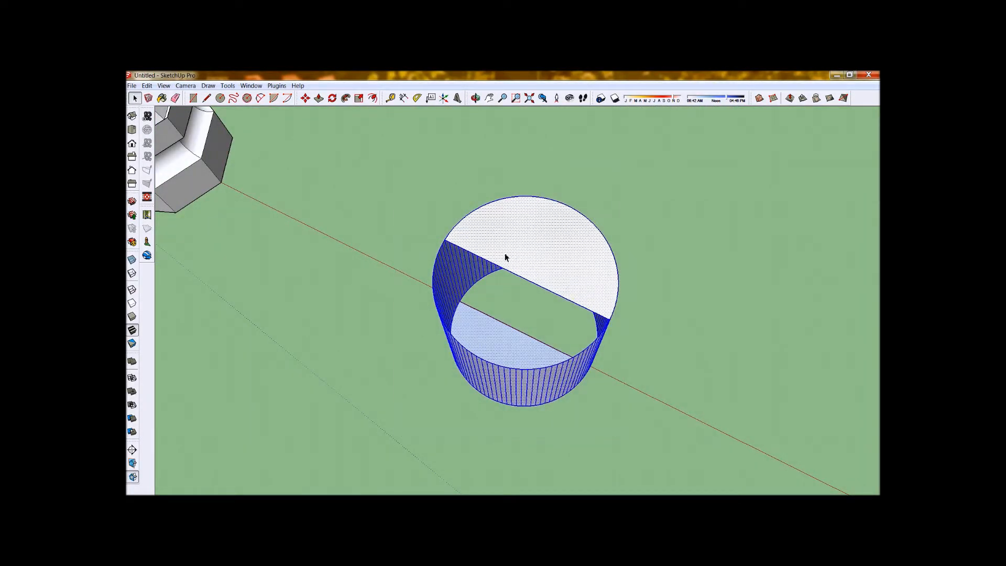
pyautogui.rightClick(505, 254)
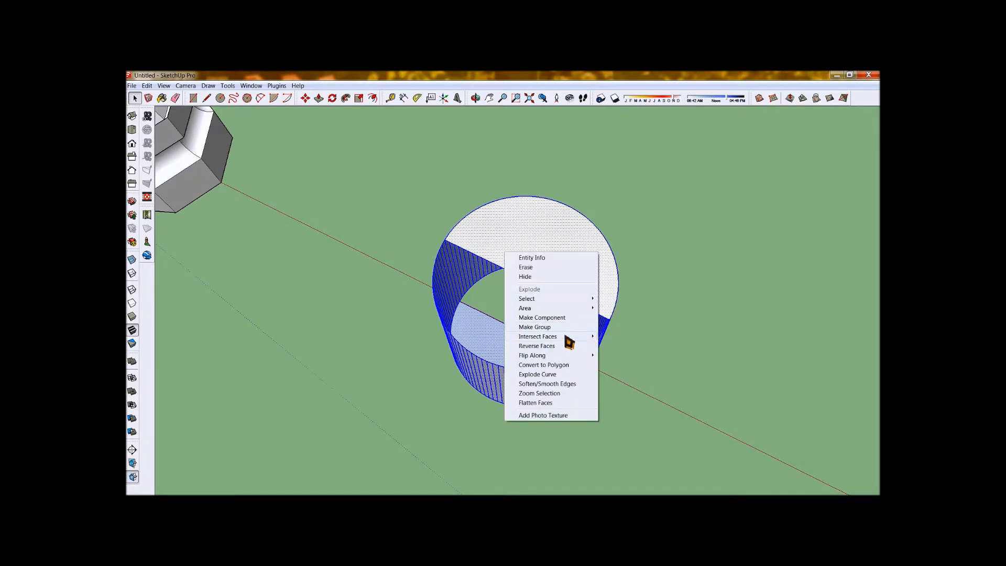
pyautogui.moveTo(567, 341)
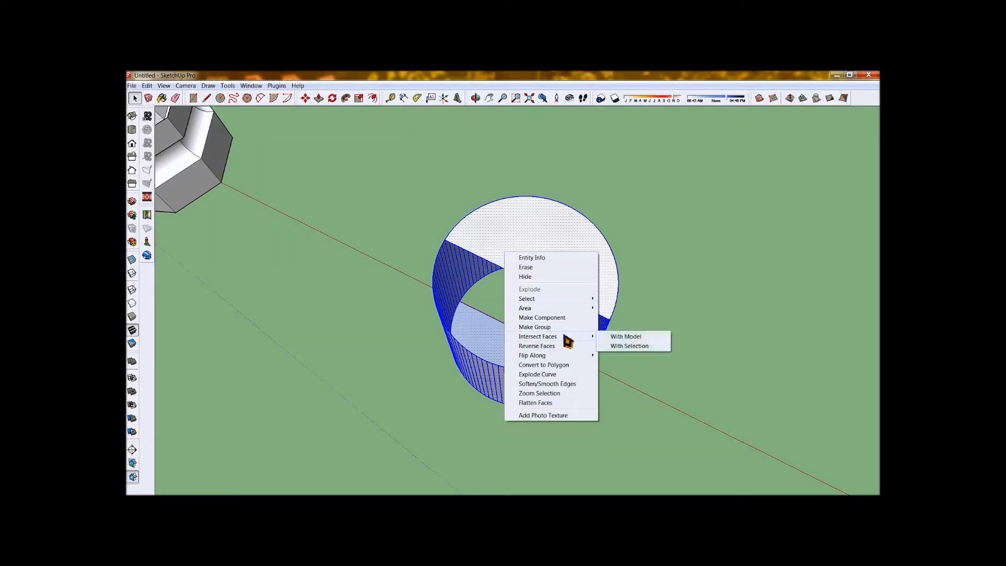
pyautogui.click(572, 375)
pyautogui.scroll(4, 530, 297)
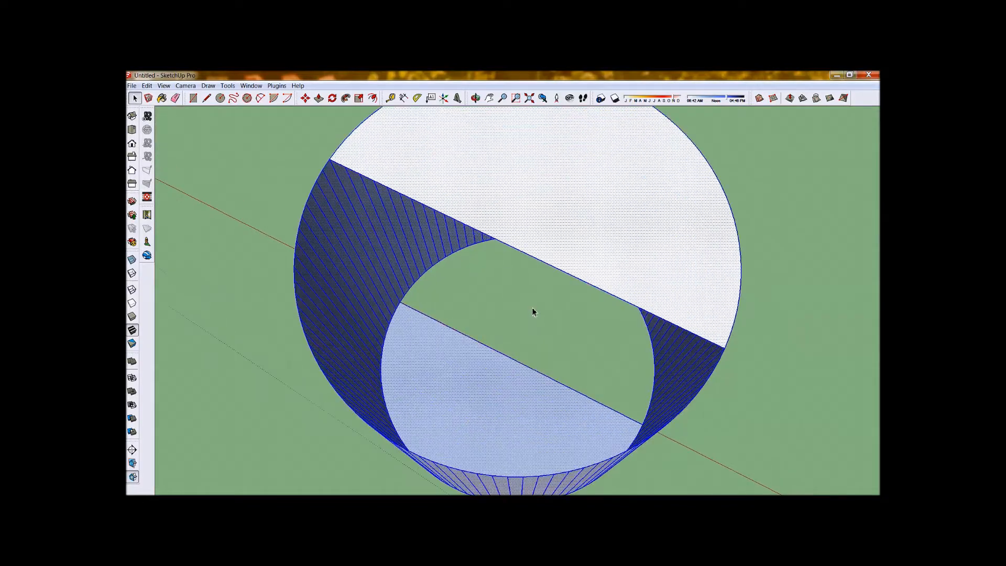
pyautogui.moveTo(584, 356); pyautogui.dragTo(533, 219, button='middle')
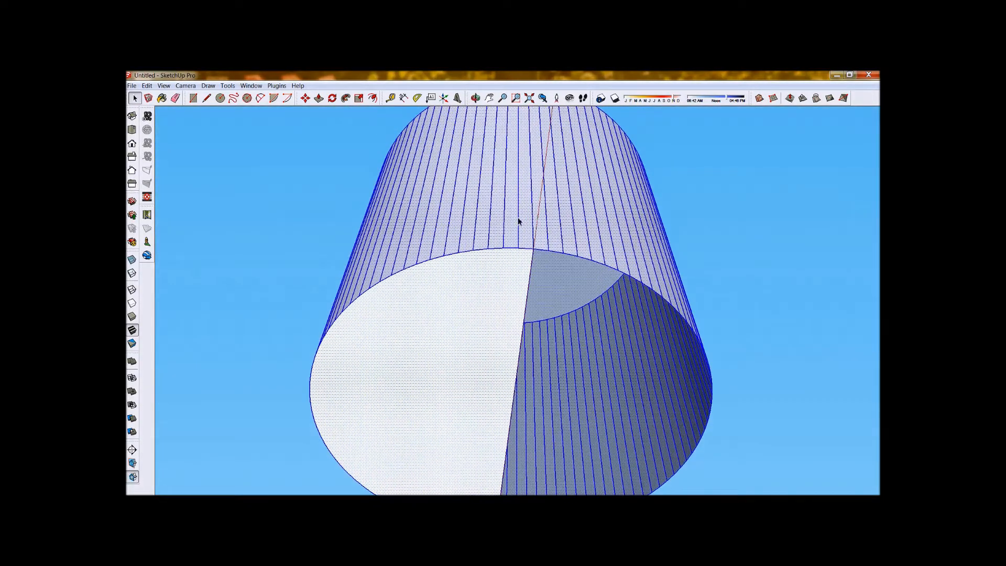
# Draw the missing vertical edge between the top and bottom diameter lines to form a dividing face inside the cylinder.
pyautogui.click(206, 99)
pyautogui.click(264, 189)
pyautogui.click(137, 100)
pyautogui.click(241, 235)
pyautogui.click(208, 99)
pyautogui.scroll(-2, 537, 247)
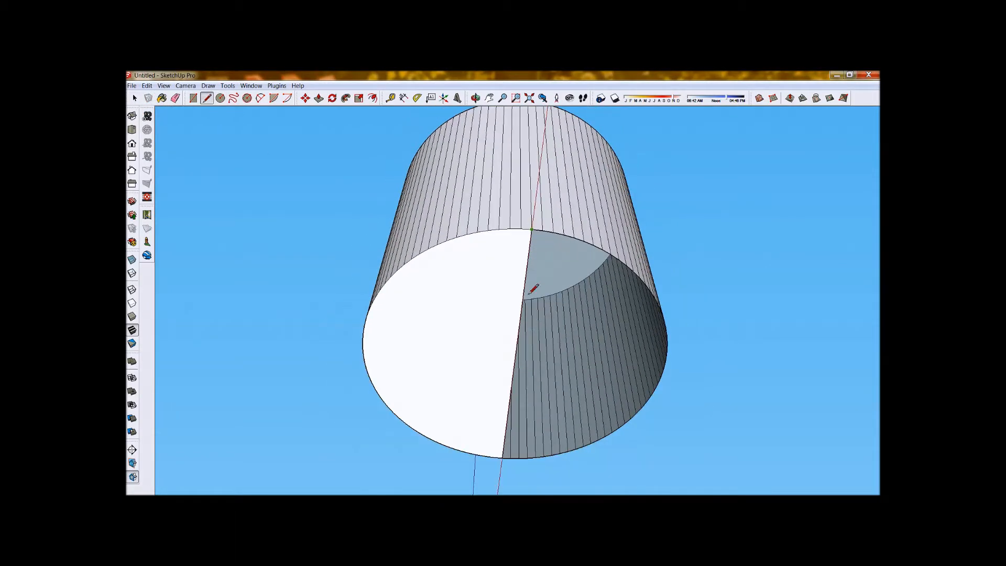
pyautogui.moveTo(508, 455); pyautogui.dragTo(561, 444, button='middle')
pyautogui.scroll(3, 532, 265)
pyautogui.scroll(2, 517, 410)
pyautogui.scroll(-3, 516, 411)
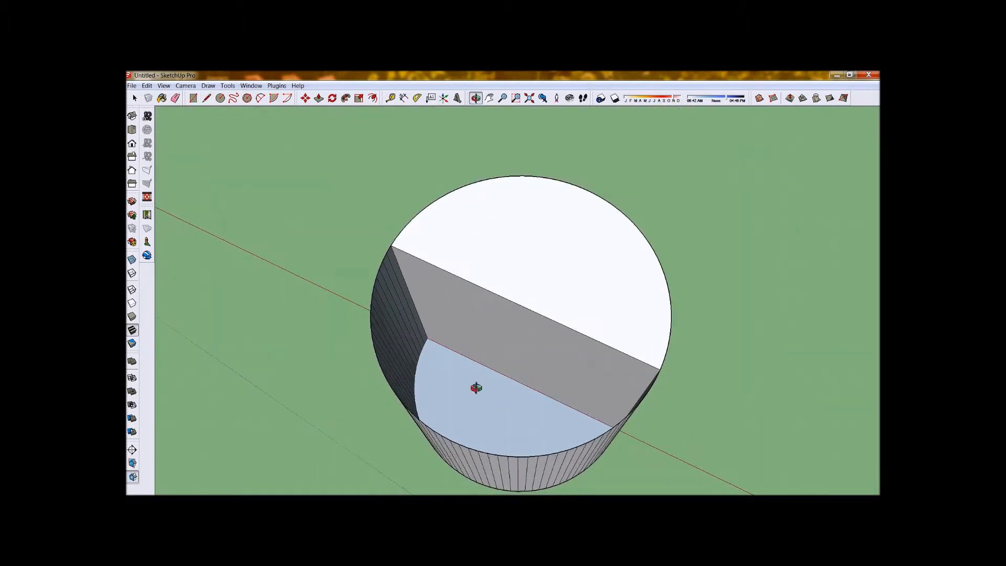
# Draw an arc profile at the upper corner of the dividing face, from its top edge to its vertical edge.
pyautogui.moveTo(473, 386); pyautogui.dragTo(655, 359, button='middle')
pyautogui.scroll(2, 639, 388)
pyautogui.scroll(-2, 636, 406)
pyautogui.moveTo(635, 406); pyautogui.dragTo(487, 292, button='middle')
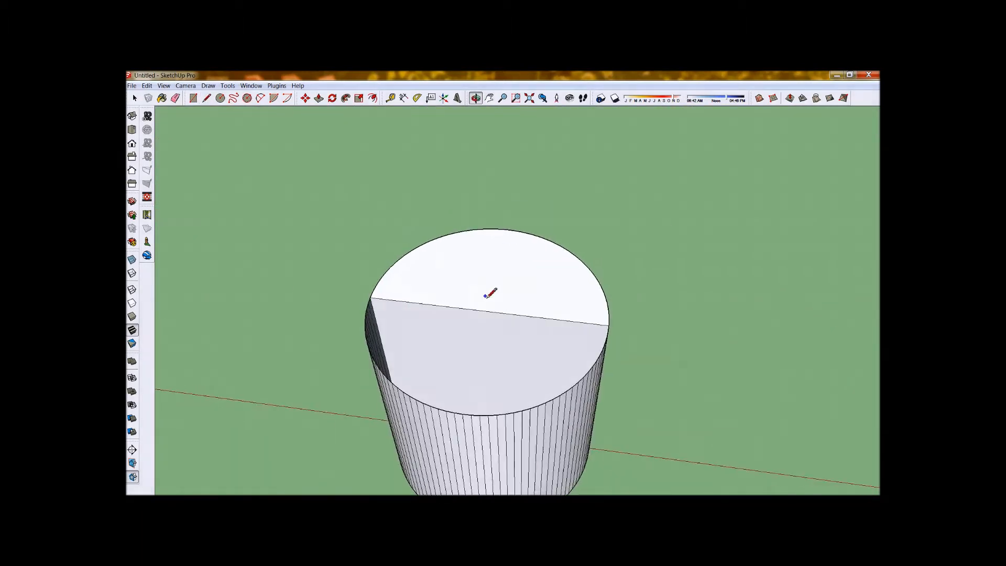
pyautogui.scroll(3, 534, 317)
pyautogui.scroll(3, 676, 366)
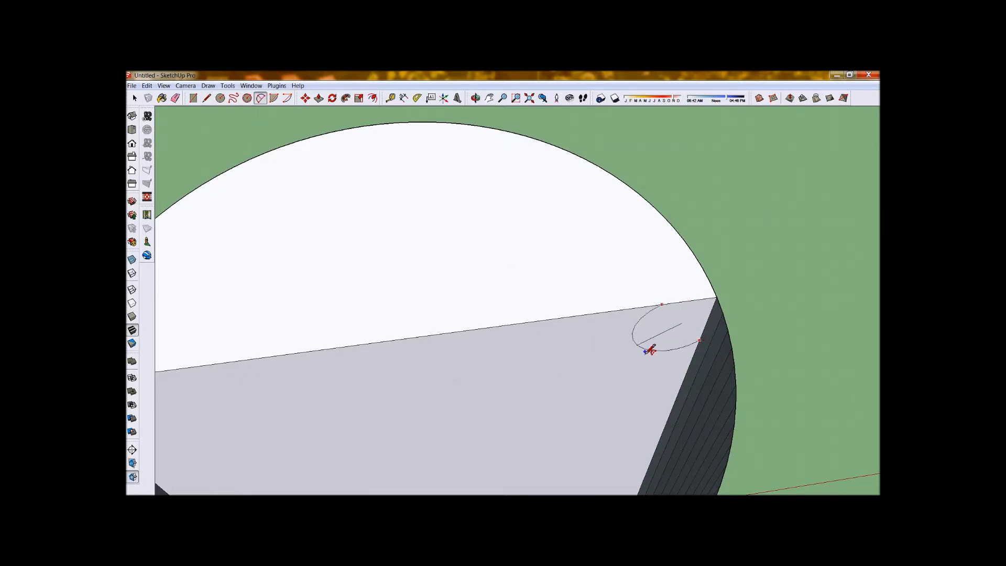
pyautogui.scroll(-2, 664, 326)
pyautogui.scroll(-2, 661, 329)
pyautogui.moveTo(660, 330); pyautogui.dragTo(520, 275, button='middle')
# Use Follow Me to sweep the arc corner profile around the full circular top edge of the cylinder.
pyautogui.click(319, 99)
pyautogui.click(346, 98)
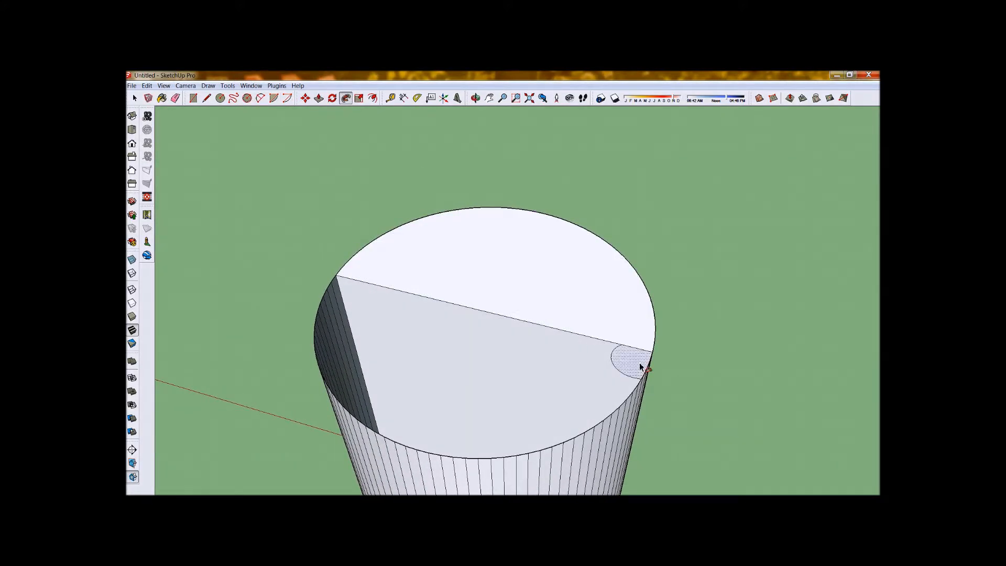
pyautogui.moveTo(642, 366); pyautogui.dragTo(730, 332, button='middle')
pyautogui.moveTo(670, 308); pyautogui.dragTo(684, 294)
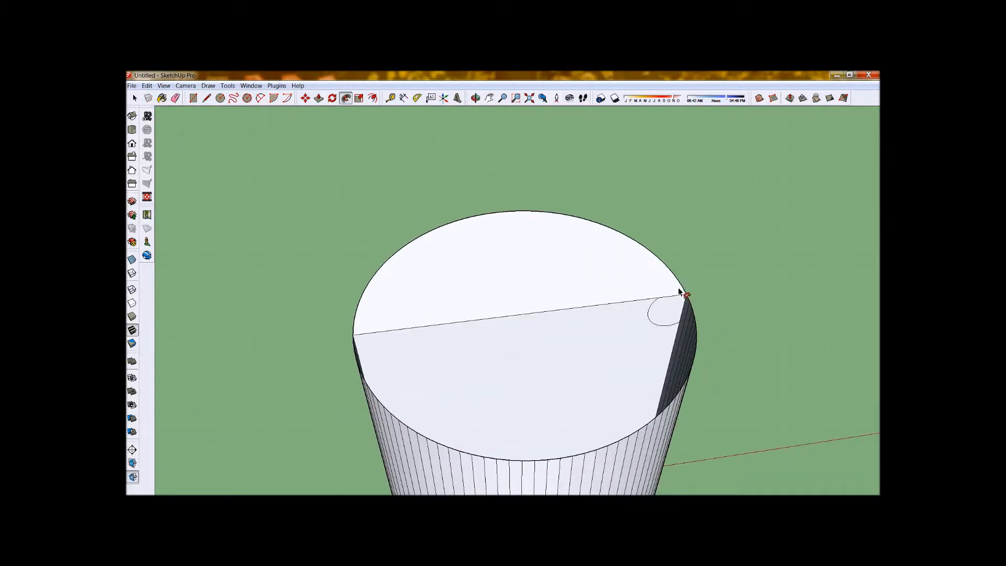
pyautogui.moveTo(673, 276); pyautogui.dragTo(236, 313, button='middle')
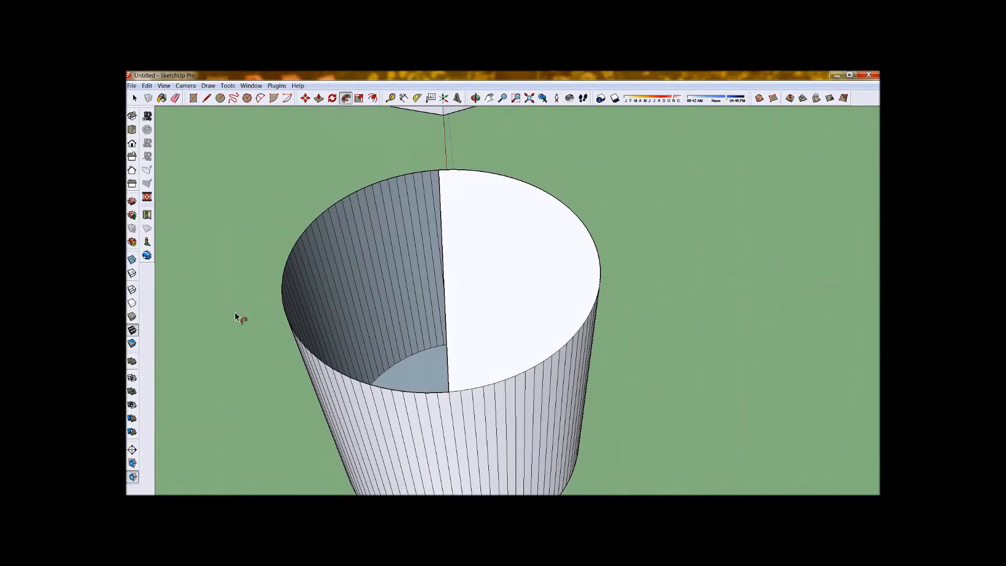
pyautogui.moveTo(356, 383)
pyautogui.mouseDown()
pyautogui.moveTo(408, 394)
pyautogui.moveTo(331, 373)
pyautogui.moveTo(283, 306)
pyautogui.moveTo(292, 255)
pyautogui.moveTo(356, 195)
pyautogui.moveTo(458, 173)
pyautogui.moveTo(528, 185)
pyautogui.moveTo(588, 231)
pyautogui.moveTo(603, 270)
pyautogui.moveTo(594, 315)
pyautogui.moveTo(573, 342)
pyautogui.moveTo(505, 314)
pyautogui.moveTo(447, 335)
pyautogui.moveTo(474, 328)
pyautogui.moveTo(412, 333)
pyautogui.moveTo(451, 336)
pyautogui.mouseUp()
pyautogui.moveTo(451, 336); pyautogui.dragTo(496, 373, button='middle')
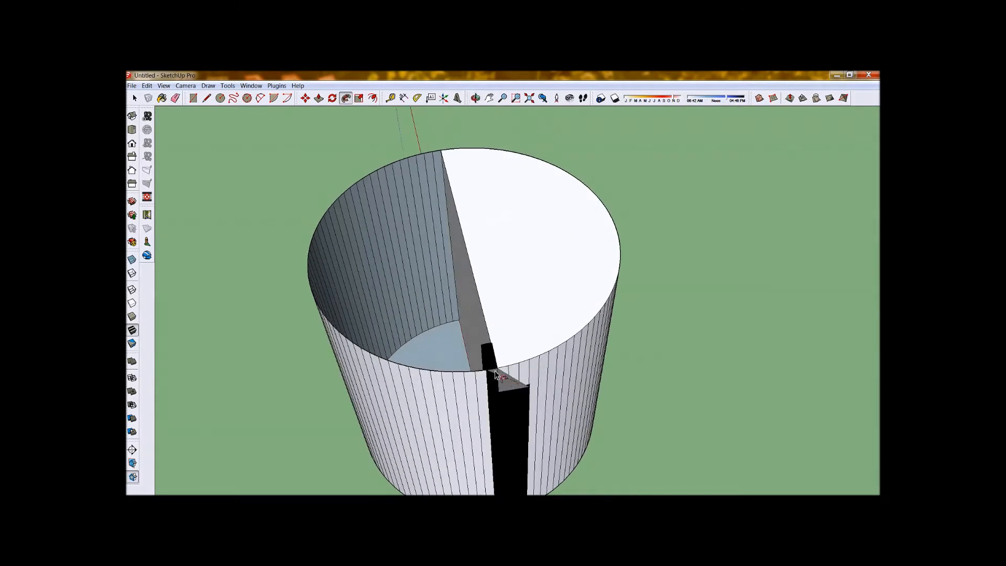
pyautogui.moveTo(505, 370)
pyautogui.mouseDown()
pyautogui.moveTo(466, 364)
pyautogui.moveTo(355, 191)
pyautogui.moveTo(438, 152)
pyautogui.moveTo(531, 157)
pyautogui.moveTo(568, 178)
pyautogui.mouseUp()
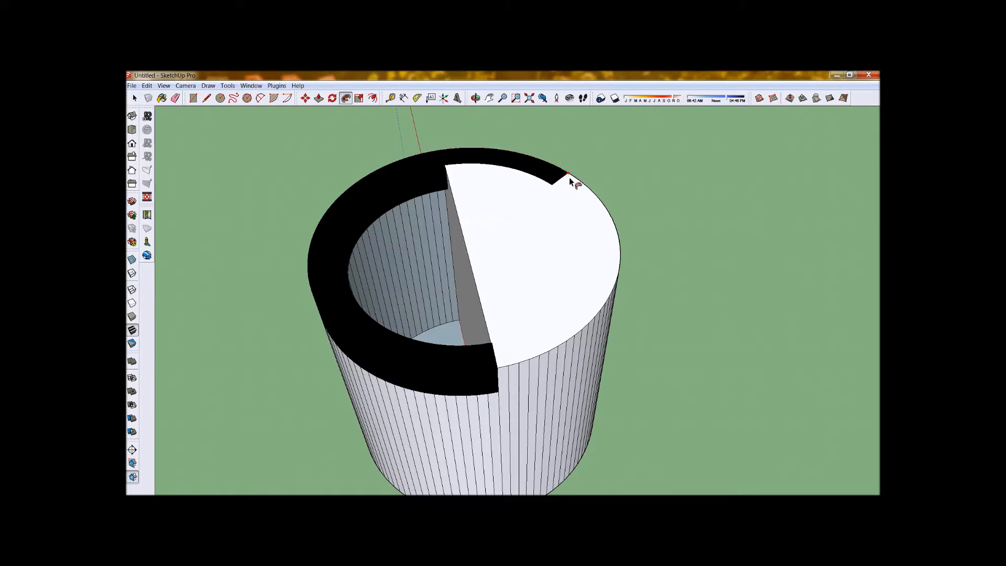
pyautogui.moveTo(603, 217)
pyautogui.mouseDown()
pyautogui.moveTo(599, 199)
pyautogui.moveTo(620, 272)
pyautogui.moveTo(602, 312)
pyautogui.moveTo(497, 372)
pyautogui.mouseUp()
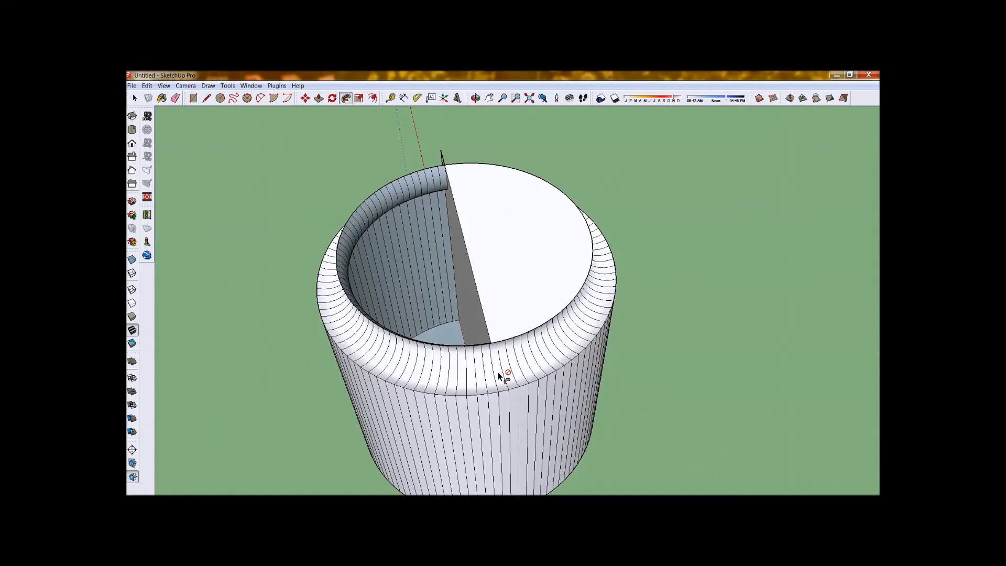
# Erase the leftover piece of the corner profile that sticks out beside the swept top edge of the cylinder.
pyautogui.moveTo(421, 389); pyautogui.dragTo(572, 373, button='middle')
pyautogui.scroll(3, 427, 257)
pyautogui.moveTo(427, 260); pyautogui.dragTo(535, 320, button='middle')
pyautogui.scroll(-3, 516, 180)
pyautogui.moveTo(461, 369); pyautogui.dragTo(430, 341, button='middle')
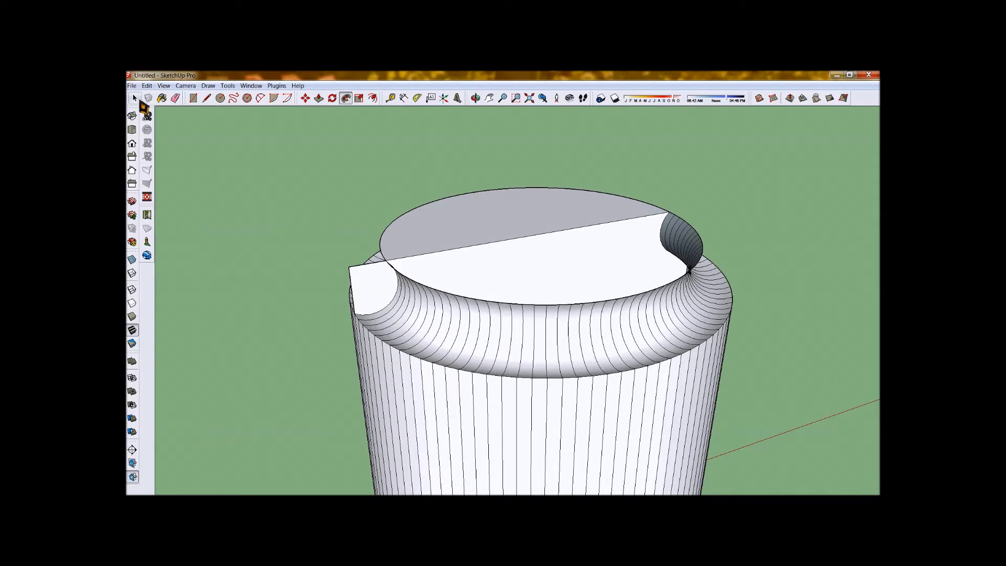
pyautogui.scroll(4, 328, 272)
pyautogui.click(174, 99)
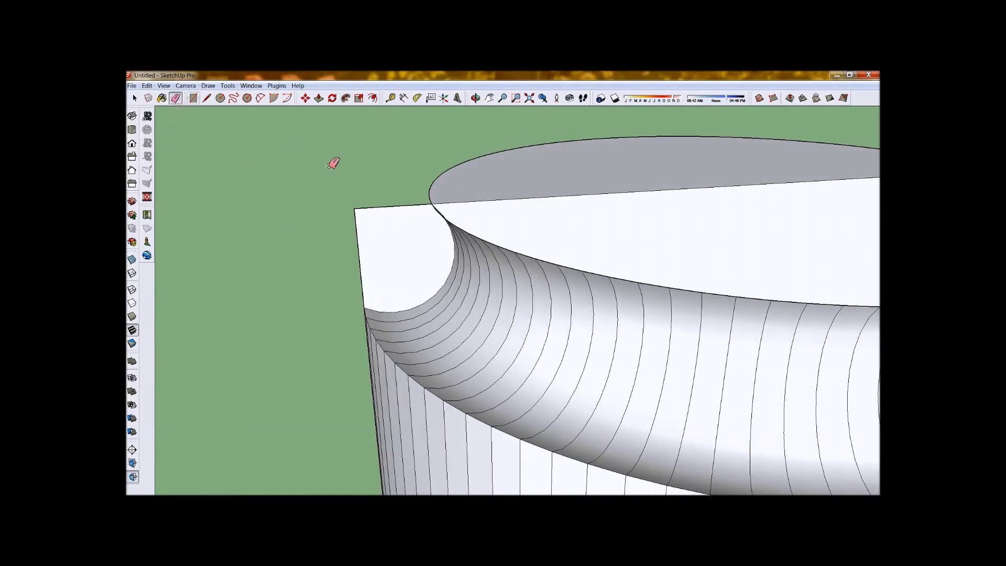
pyautogui.moveTo(329, 253); pyautogui.dragTo(330, 252)
# Erase the top and bottom diameter lines to remove the dividing face from inside the cylinder.
pyautogui.moveTo(419, 262)
pyautogui.mouseDown(button='middle')
pyautogui.moveTo(602, 442)
pyautogui.moveTo(452, 362)
pyautogui.moveTo(294, 406)
pyautogui.moveTo(280, 400)
pyautogui.mouseUp(button='middle')
pyautogui.scroll(-4, 169, 292)
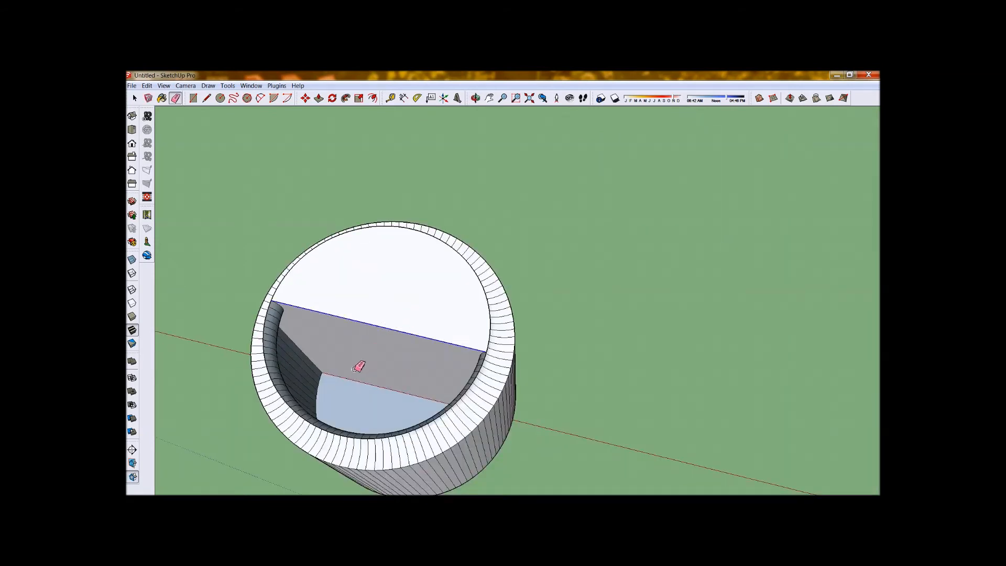
pyautogui.click(364, 376)
# Redraw a line segment along the cylinder's inner top rim to close the opening with a full circular face.
pyautogui.scroll(-3, 382, 386)
pyautogui.scroll(10, 315, 293)
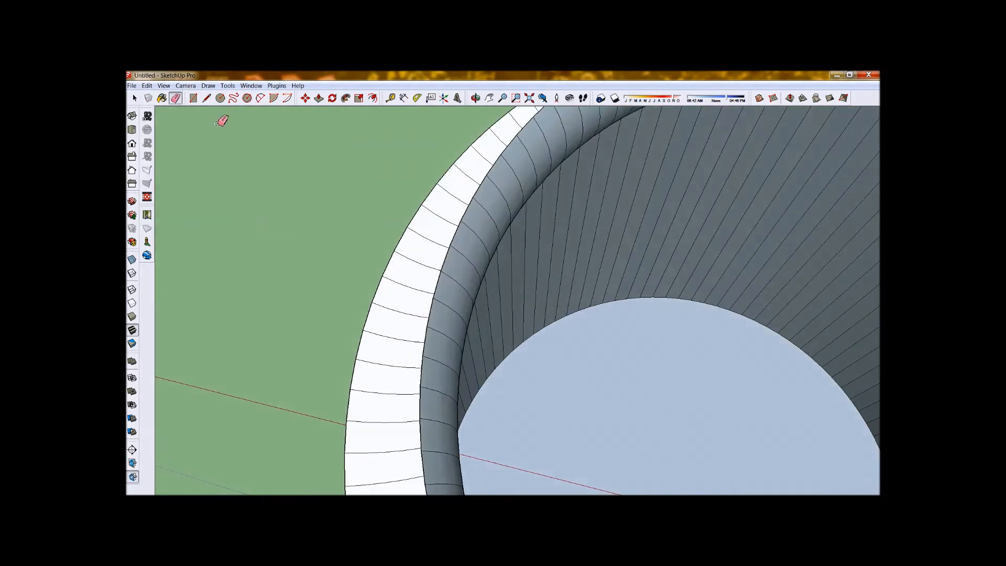
pyautogui.click(207, 99)
pyautogui.scroll(-10, 454, 244)
pyautogui.moveTo(418, 252); pyautogui.dragTo(131, 316, button='middle')
pyautogui.moveTo(662, 320)
pyautogui.mouseDown(button='middle')
pyautogui.moveTo(564, 372)
pyautogui.moveTo(435, 400)
pyautogui.mouseUp(button='middle')
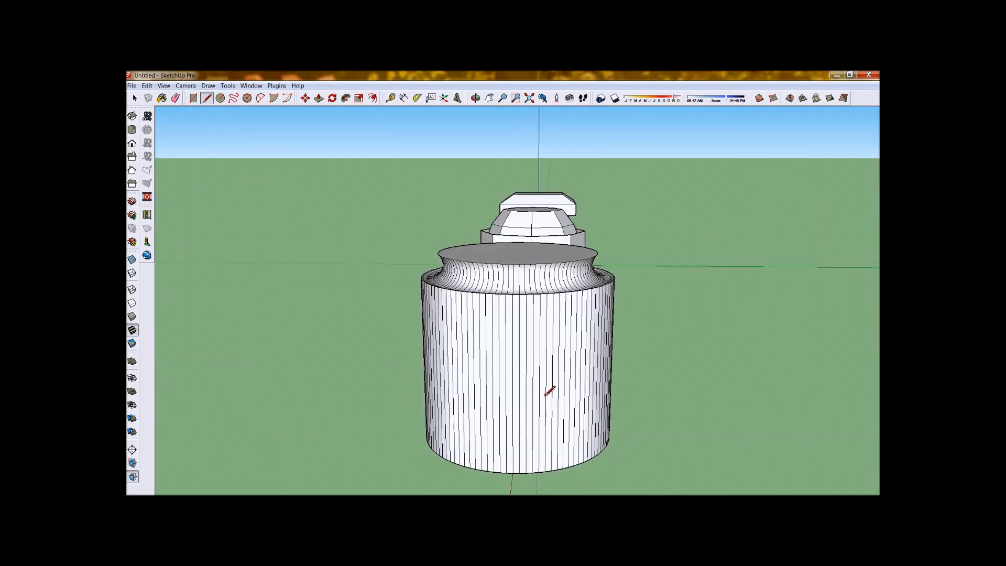
# Examine the swept profiles on the finished cylinder, octagonal prism and cube from several sides and from above.
pyautogui.scroll(-3, 545, 400)
pyautogui.moveTo(702, 386); pyautogui.dragTo(425, 445, button='middle')
pyautogui.scroll(-3, 429, 441)
pyautogui.scroll(10, 471, 370)
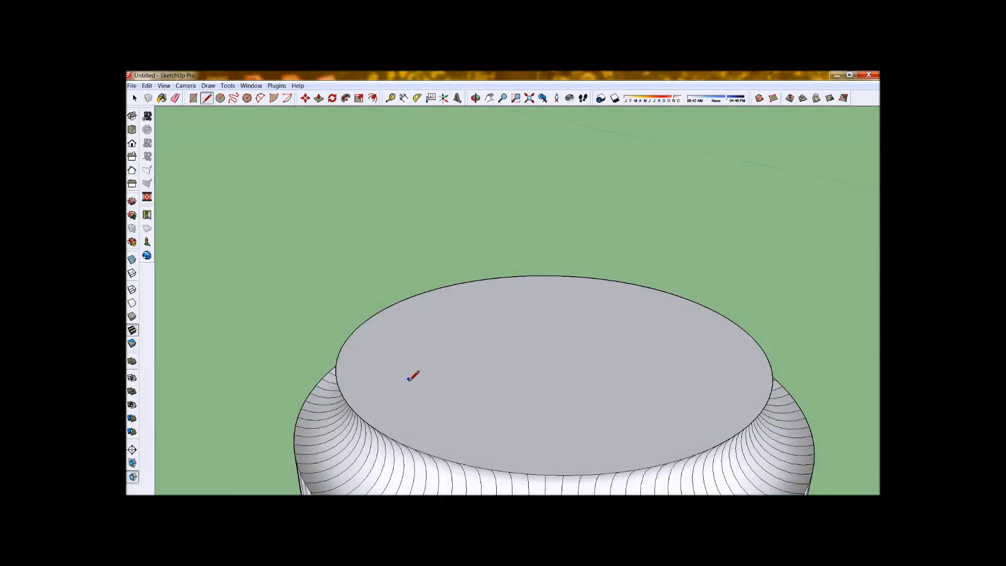
pyautogui.moveTo(413, 376)
pyautogui.mouseDown(button='middle')
pyautogui.moveTo(337, 290)
pyautogui.moveTo(388, 265)
pyautogui.moveTo(241, 236)
pyautogui.moveTo(166, 249)
pyautogui.moveTo(274, 313)
pyautogui.mouseUp(button='middle')
pyautogui.scroll(-6, 274, 312)
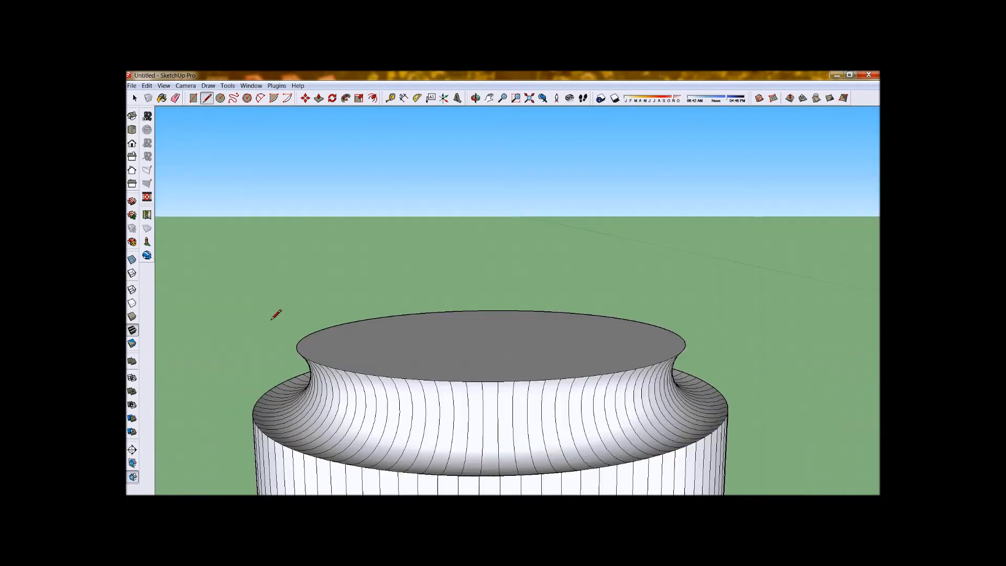
pyautogui.scroll(-3, 427, 366)
pyautogui.scroll(10, 386, 359)
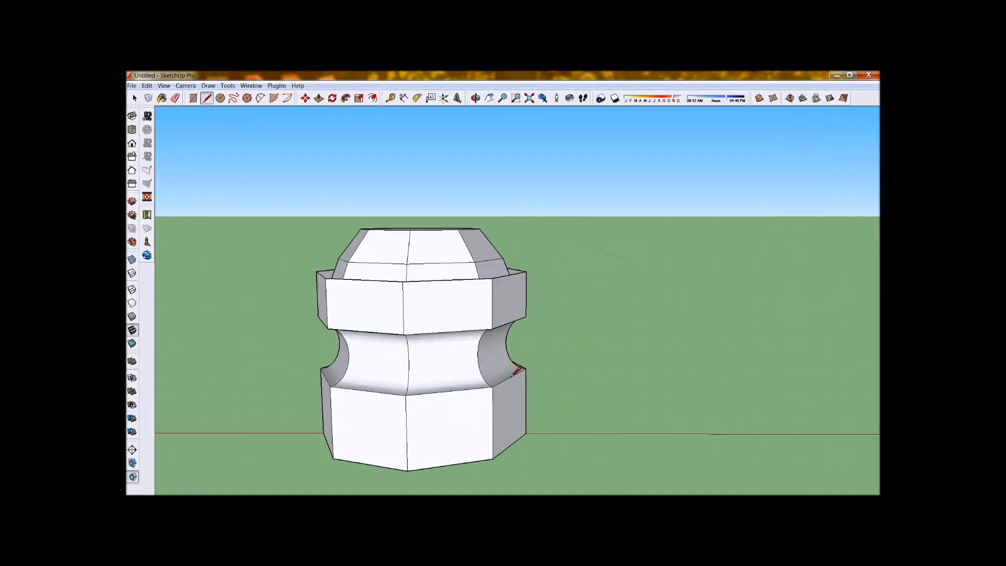
pyautogui.moveTo(386, 359)
pyautogui.mouseDown(button='middle')
pyautogui.moveTo(674, 355)
pyautogui.moveTo(712, 409)
pyautogui.moveTo(775, 314)
pyautogui.mouseUp(button='middle')
pyautogui.scroll(-8, 513, 321)
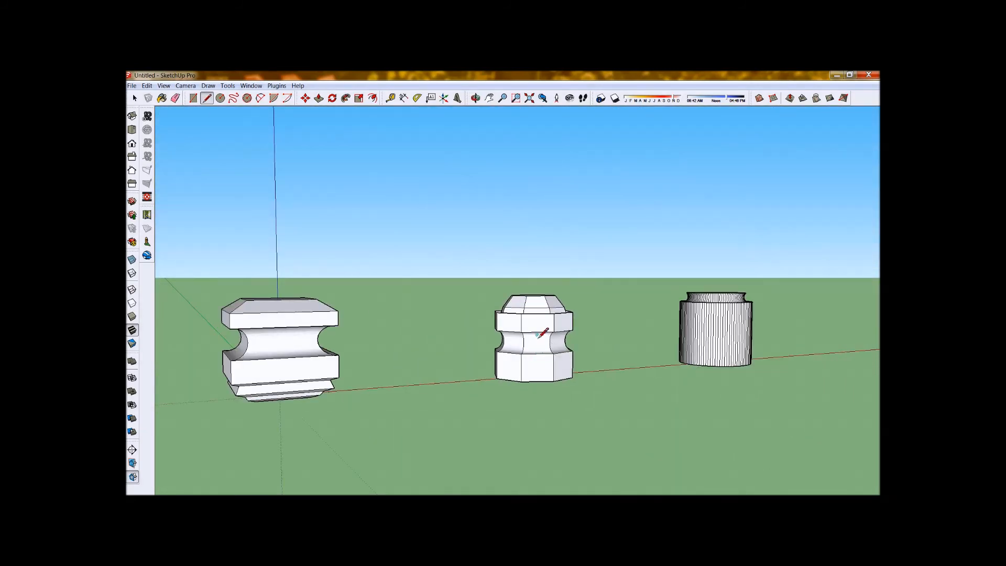
pyautogui.moveTo(530, 319); pyautogui.dragTo(477, 429, button='middle')
pyautogui.scroll(-3, 226, 417)
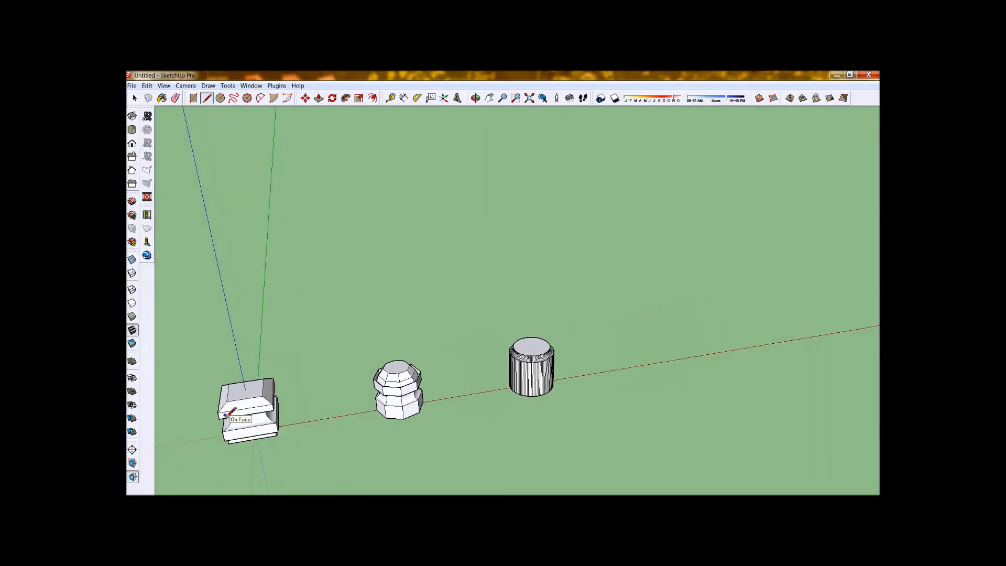